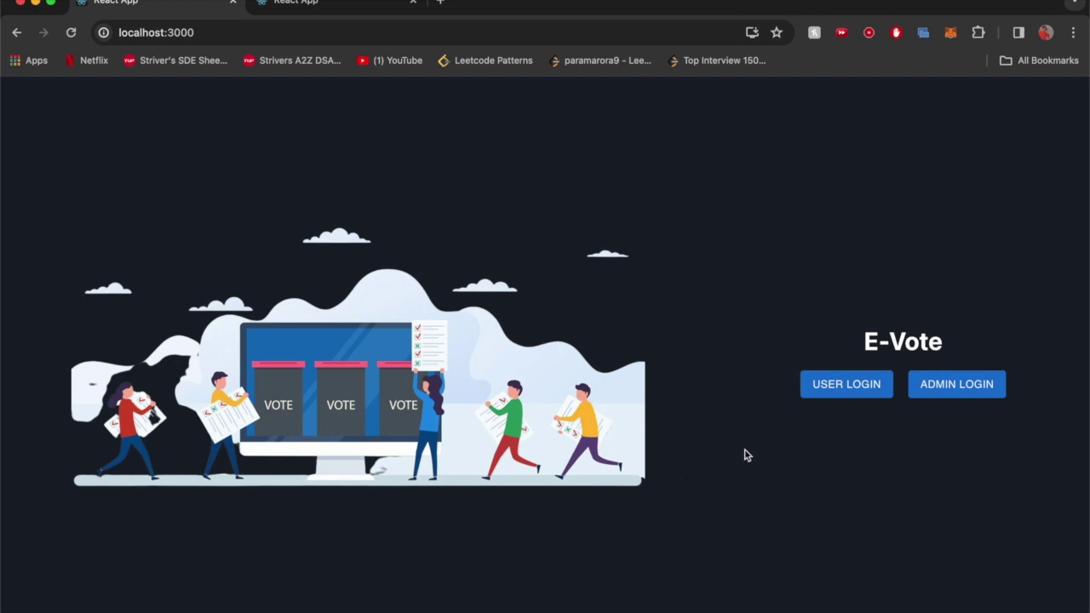
# Fill the sign-up form with username user1 and the saved email and password, and submit
pyautogui.click(823, 388)
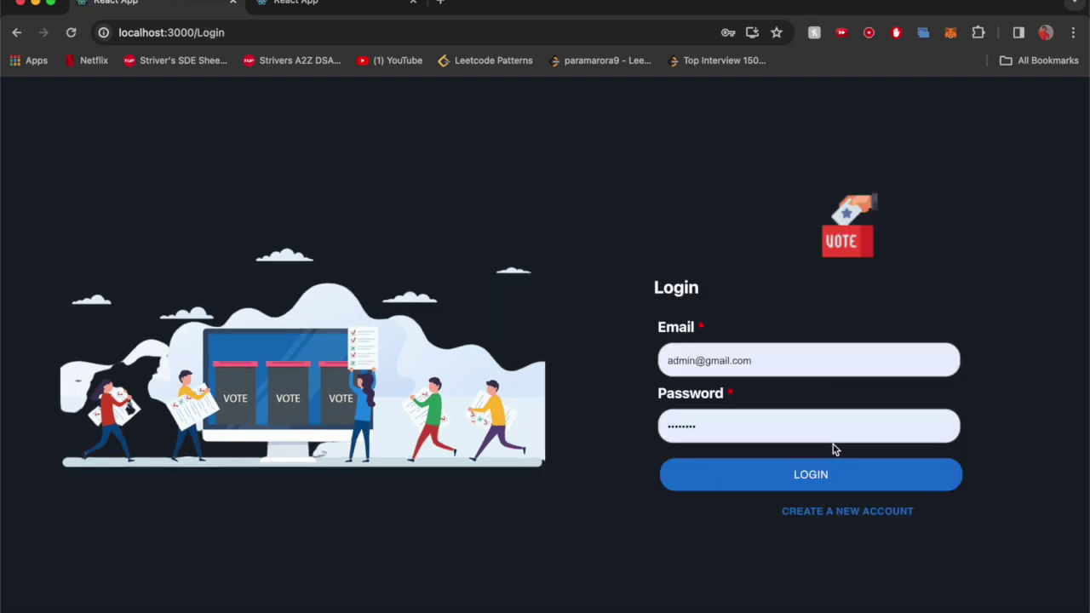
pyautogui.click(835, 520)
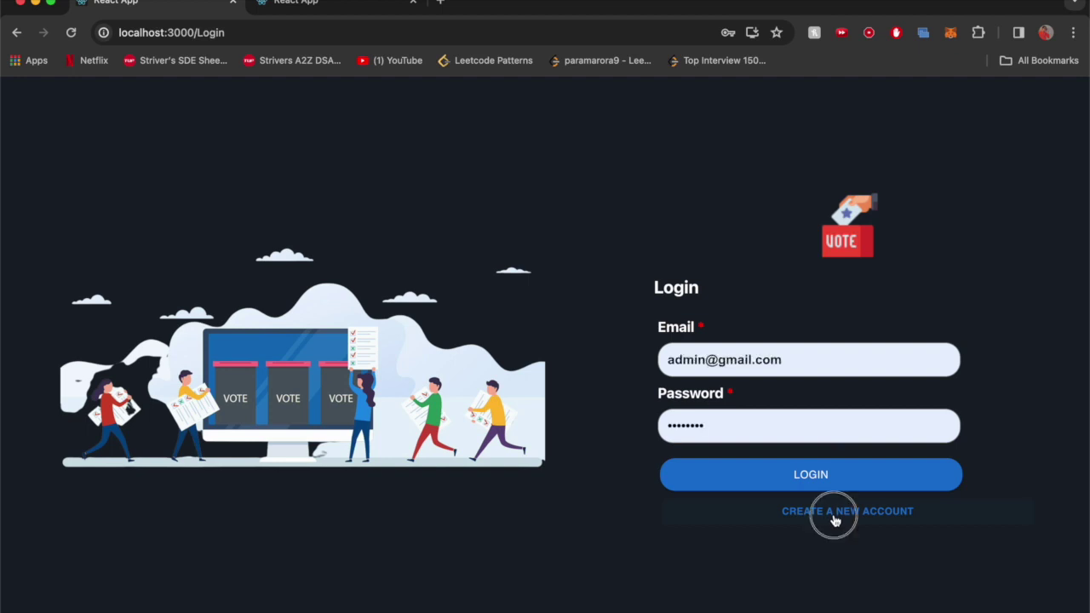
pyautogui.click(785, 330)
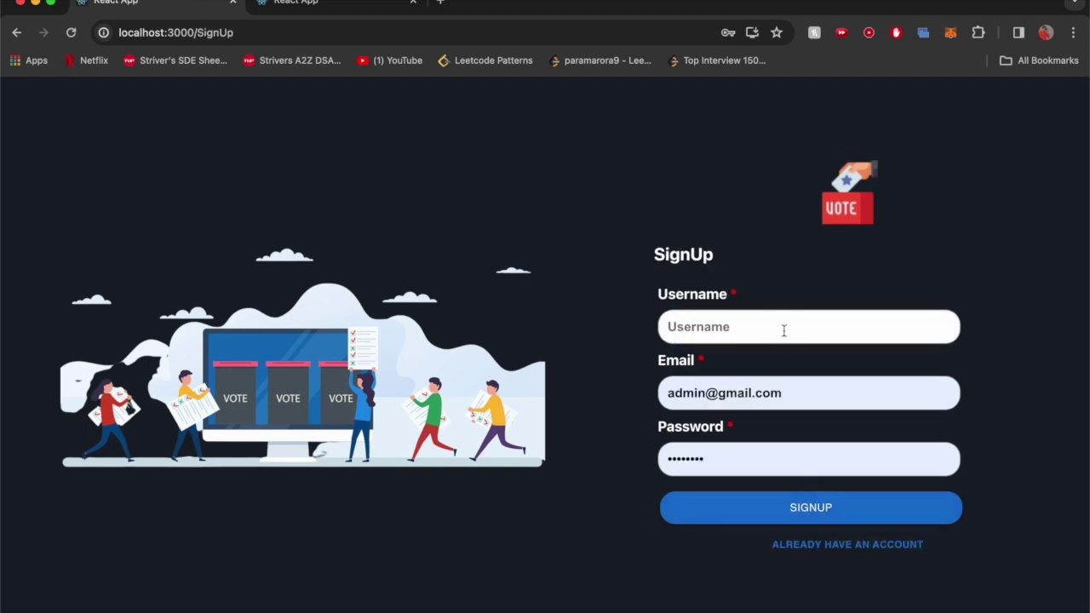
pyautogui.write('user1')
pyautogui.click(817, 387)
pyautogui.click(805, 521)
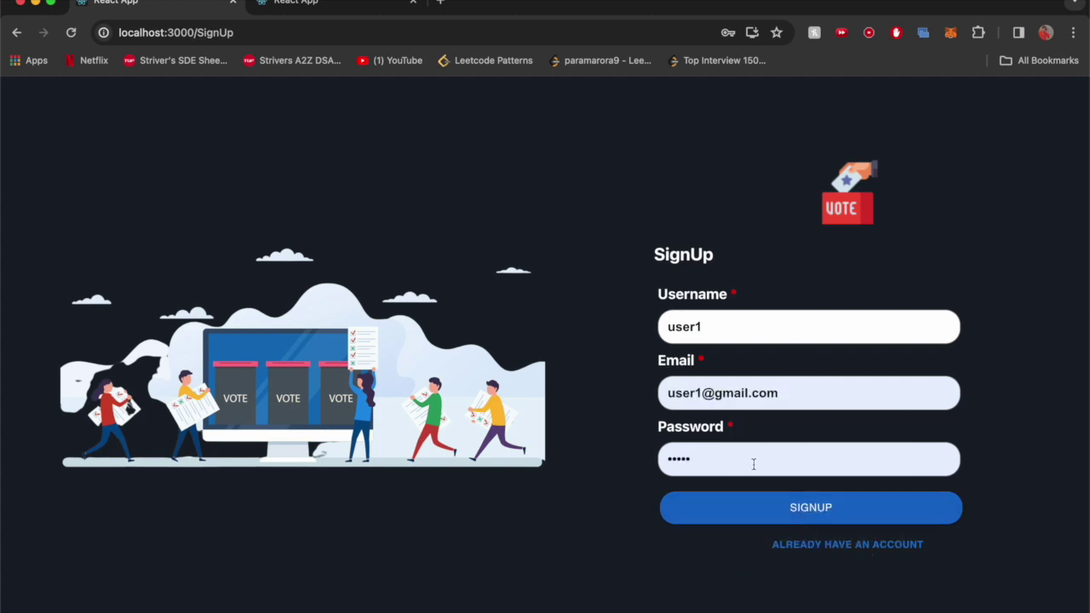
pyautogui.click(796, 509)
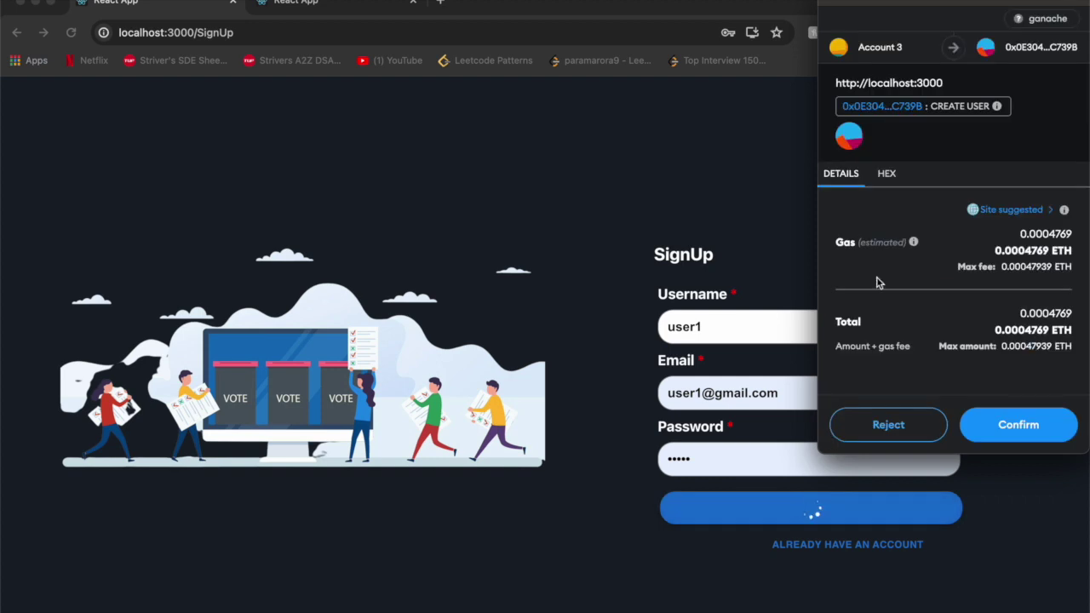
# Approve the account-creation transaction in MetaMask and dismiss the password breach warning
pyautogui.scroll(-1, 965, 294)
pyautogui.scroll(-1, 965, 294)
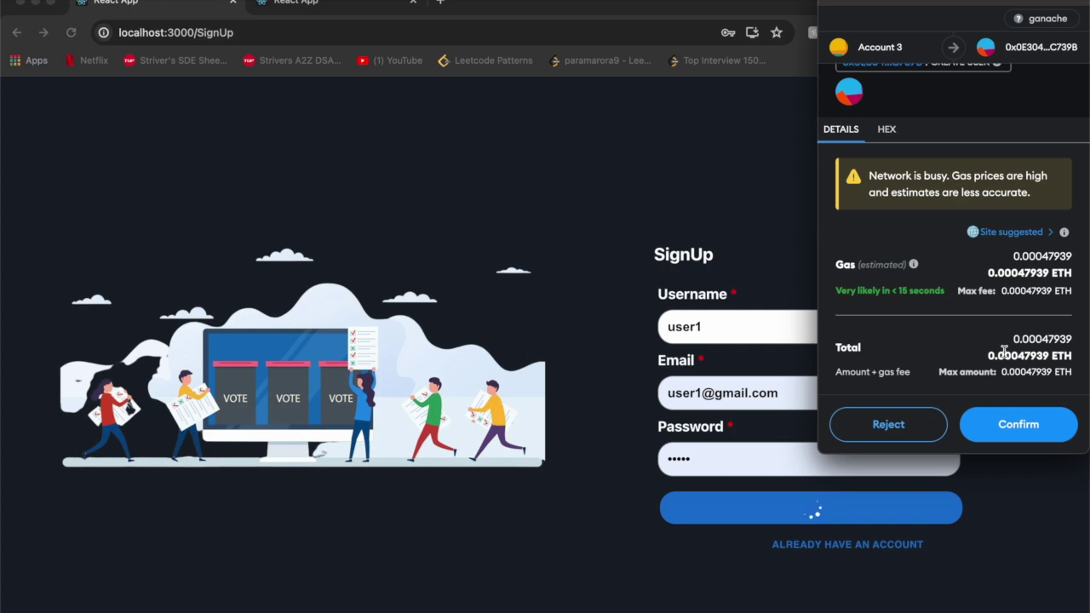
pyautogui.click(1032, 428)
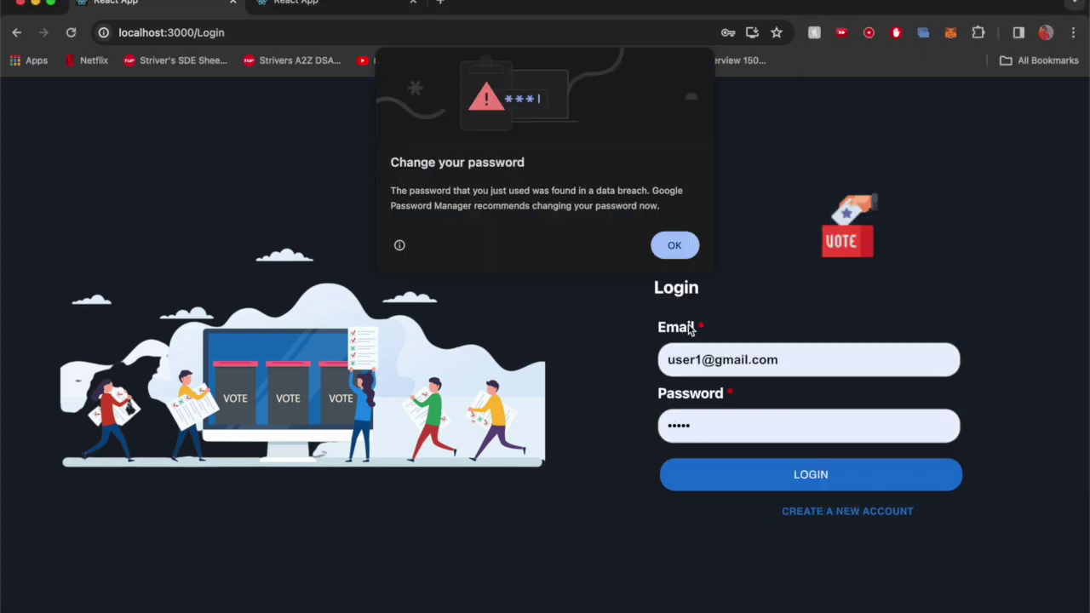
pyautogui.click(674, 243)
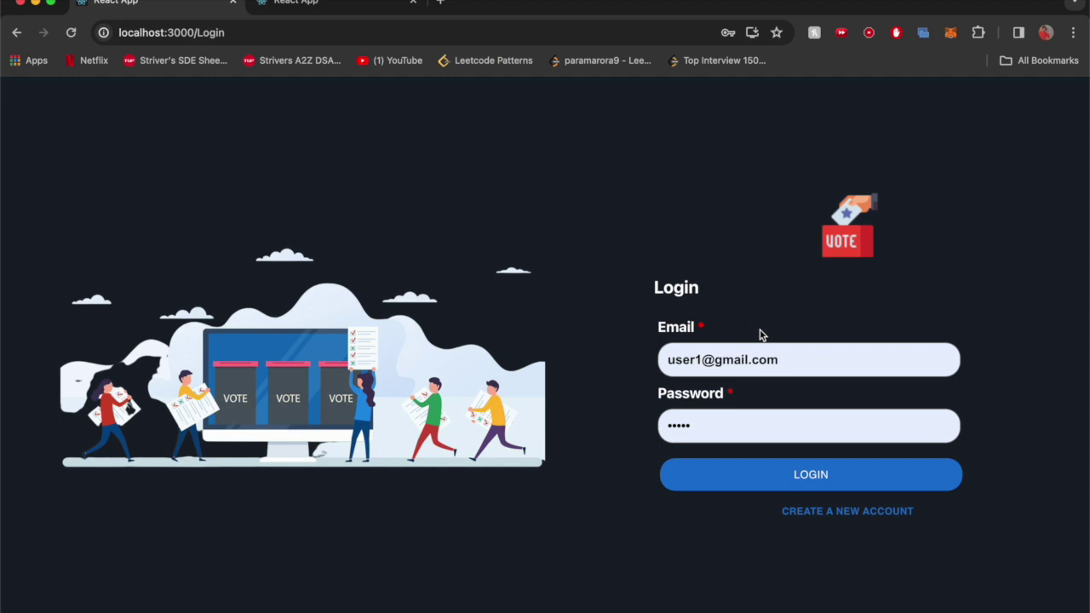
# Log in as user1 and switch the MetaMask wallet to the Voter account
pyautogui.click(809, 478)
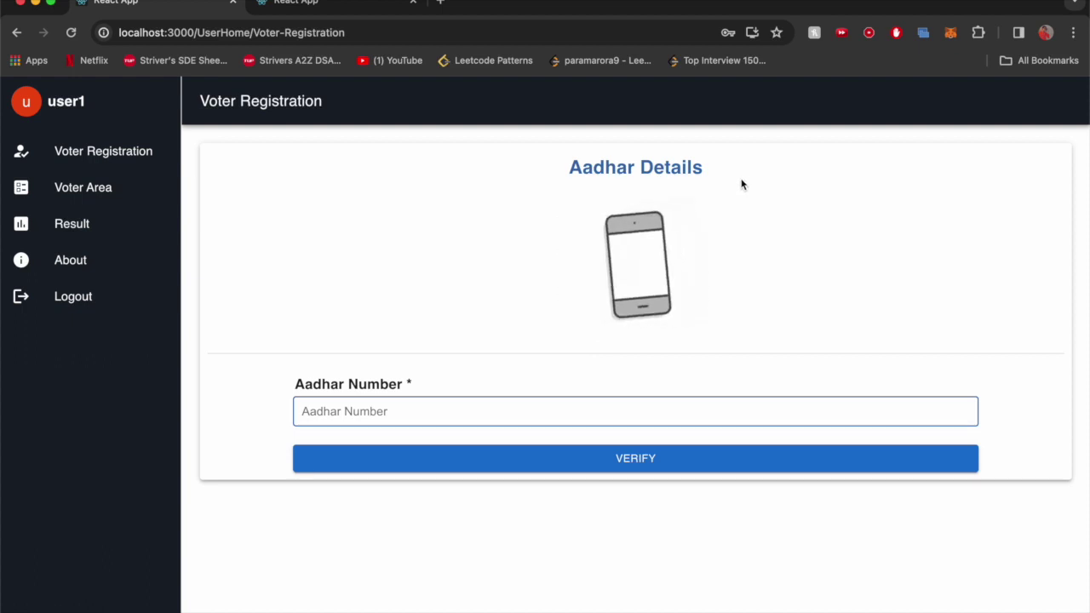
pyautogui.click(951, 32)
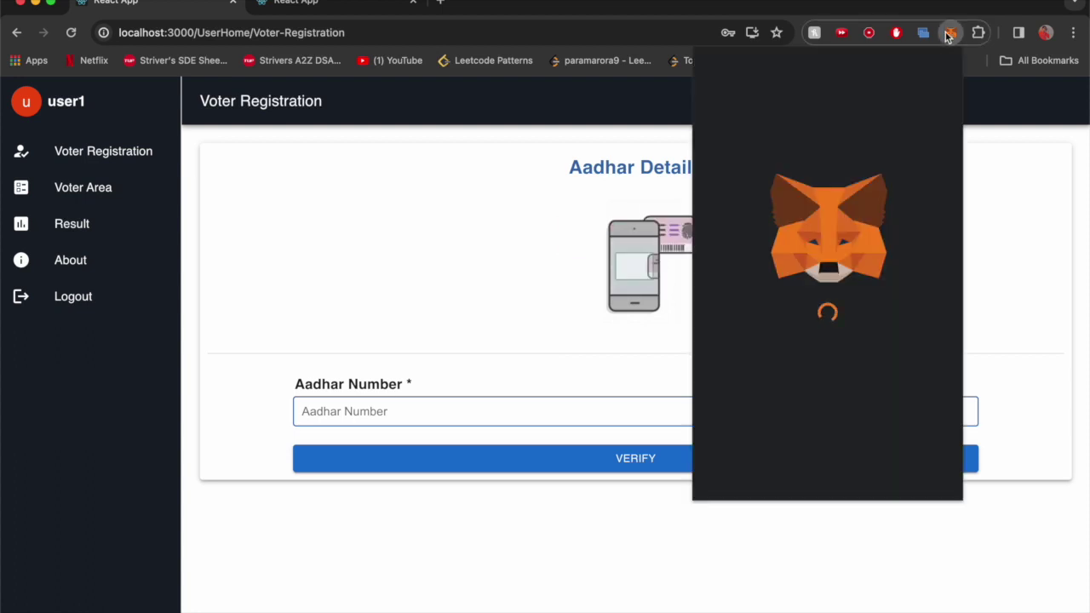
pyautogui.click(861, 70)
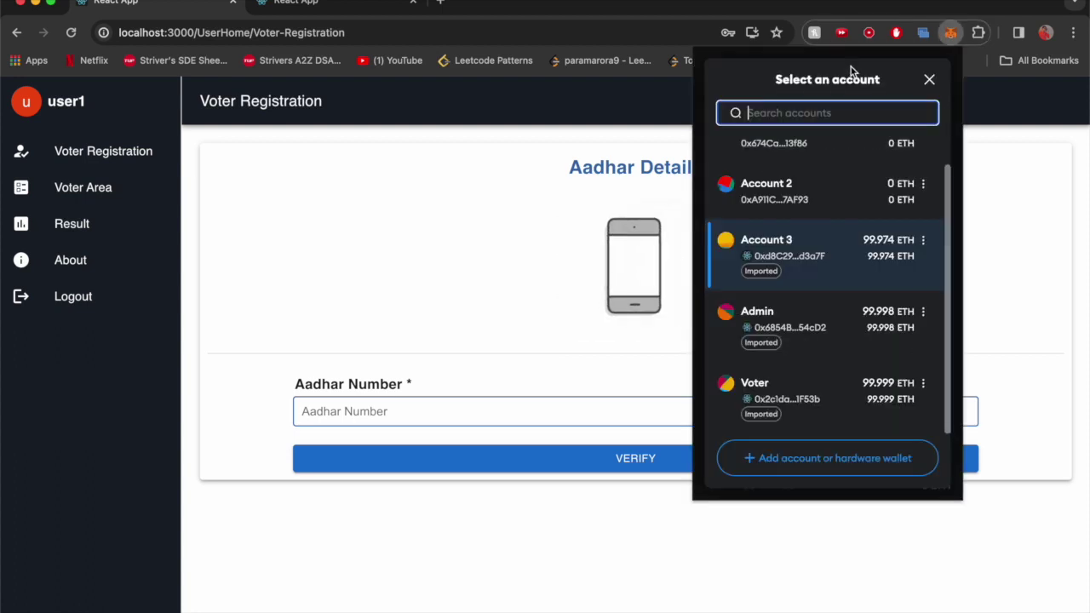
pyautogui.click(821, 396)
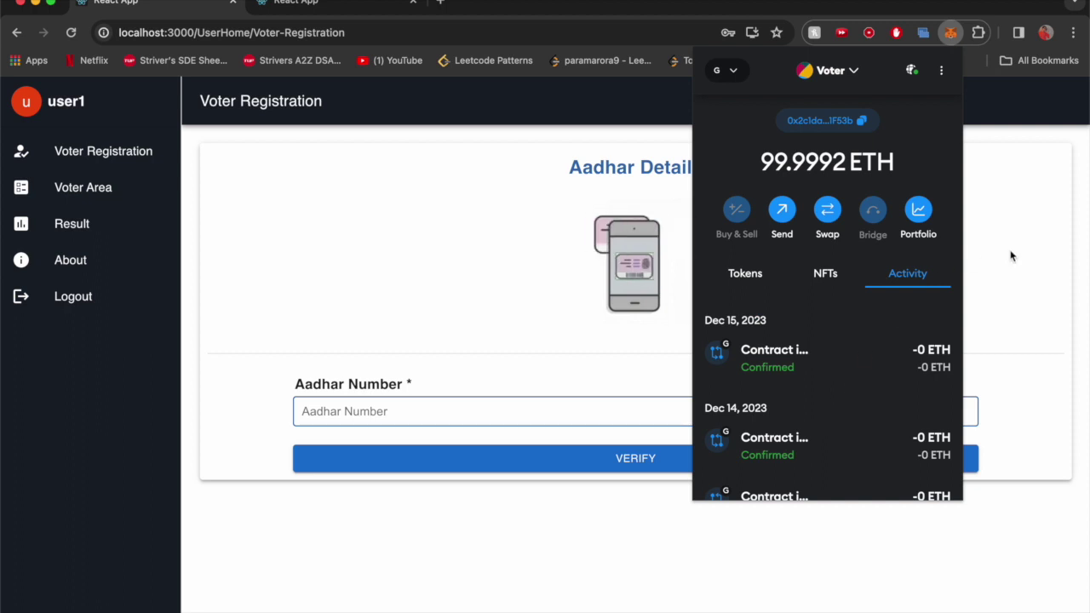
pyautogui.click(1031, 251)
# Verify the voter's Aadhar number, approve the MetaMask transaction, and open the Voter Area
pyautogui.click(445, 407)
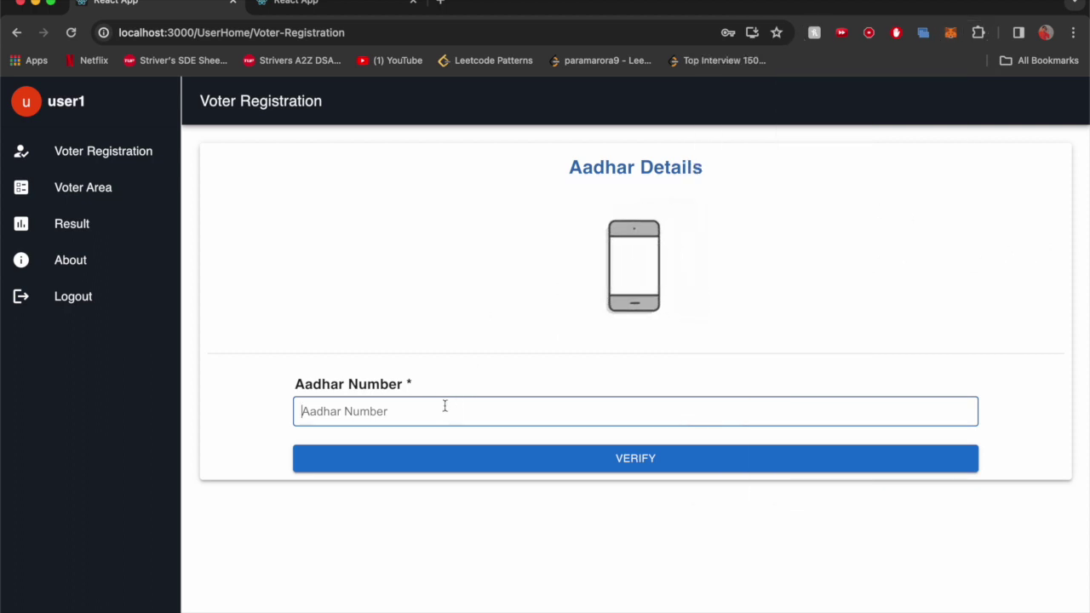
pyautogui.write('12341234')
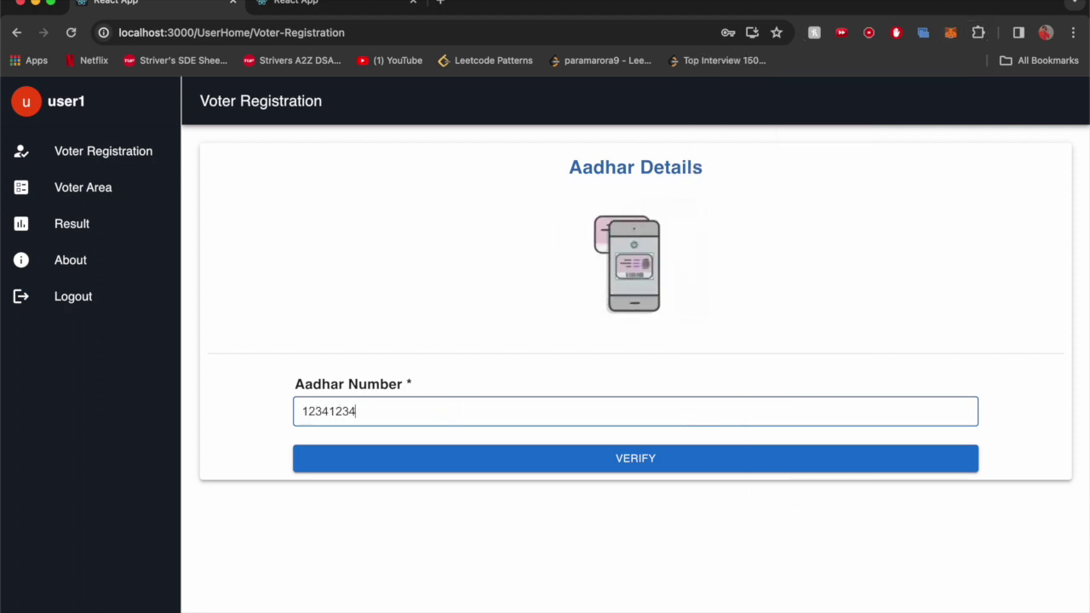
pyautogui.write('1234')
pyautogui.click(488, 454)
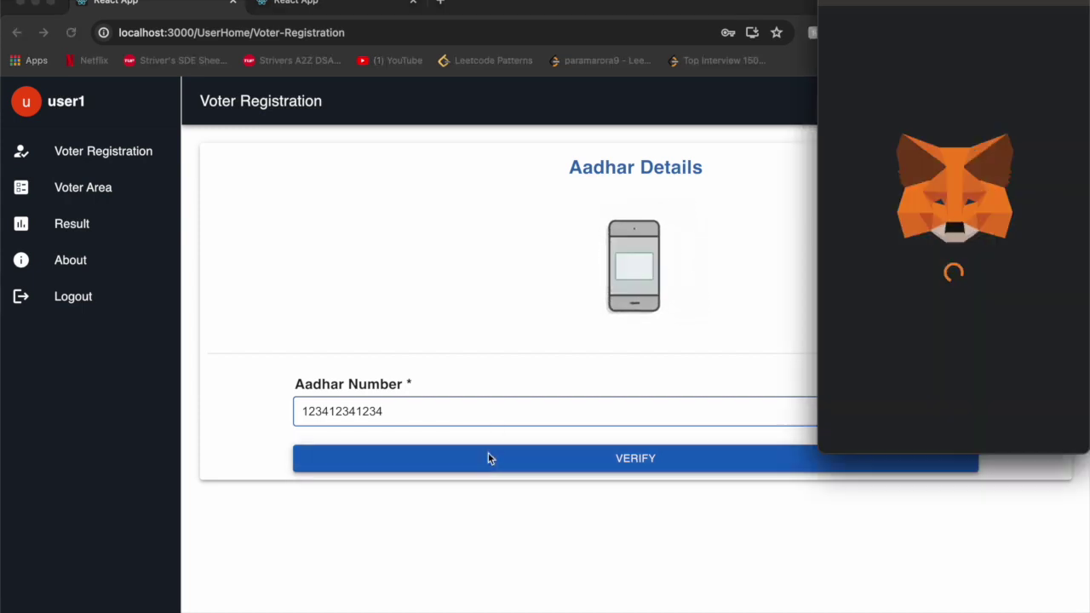
pyautogui.scroll(-1, 961, 292)
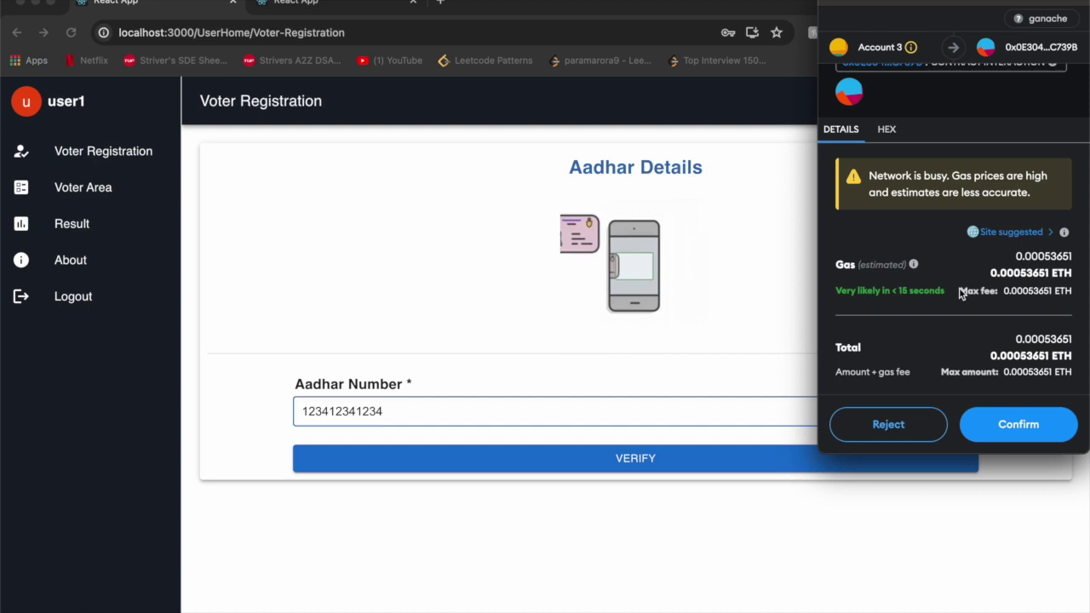
pyautogui.click(1017, 421)
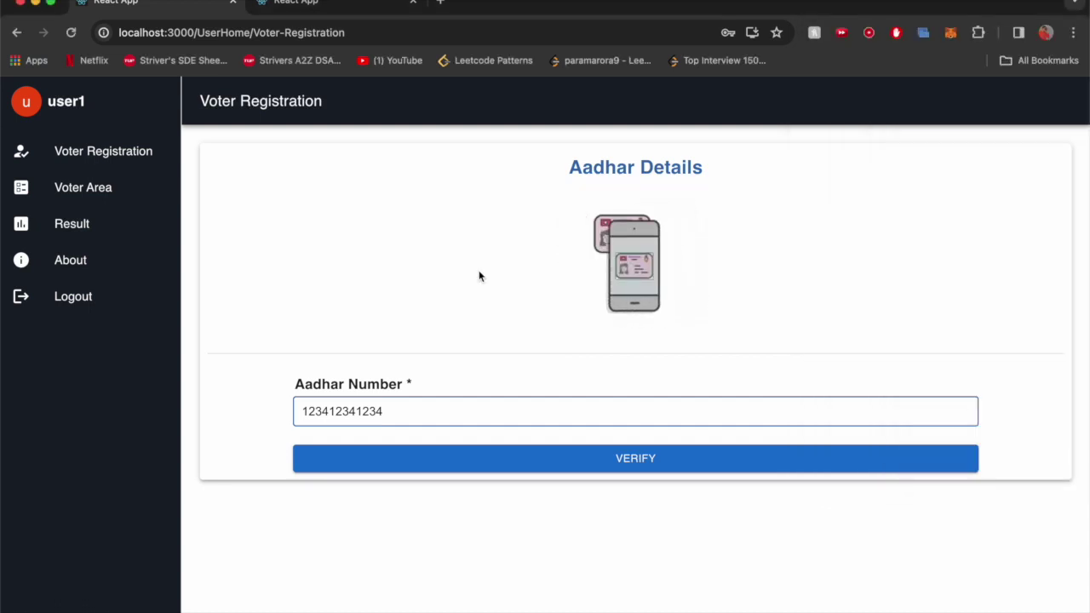
pyautogui.click(103, 188)
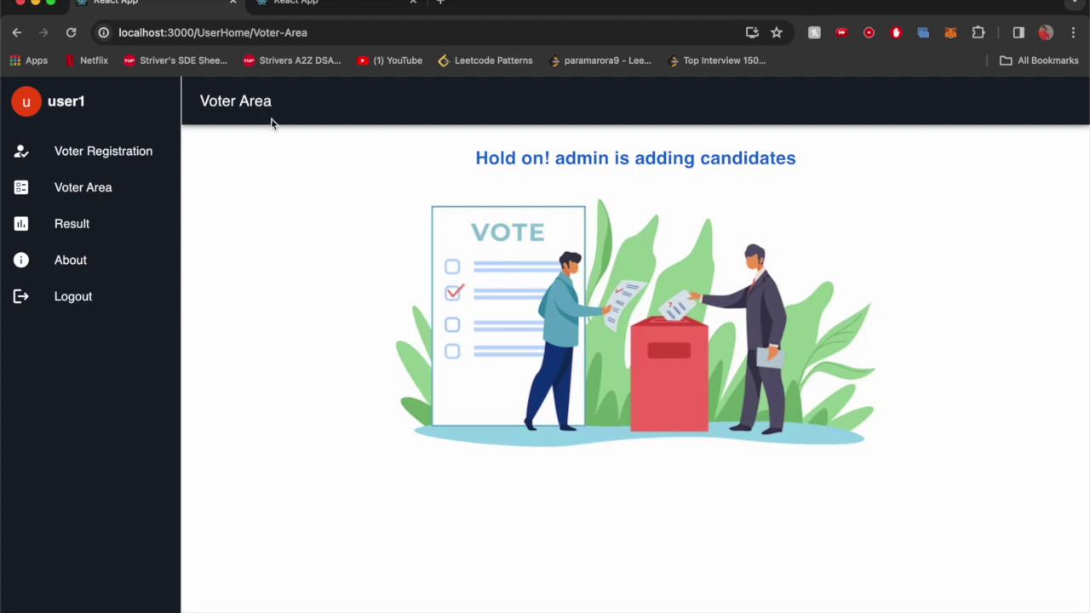
# Log the admin tab out and back in as admin using the saved credentials
pyautogui.click(309, 4)
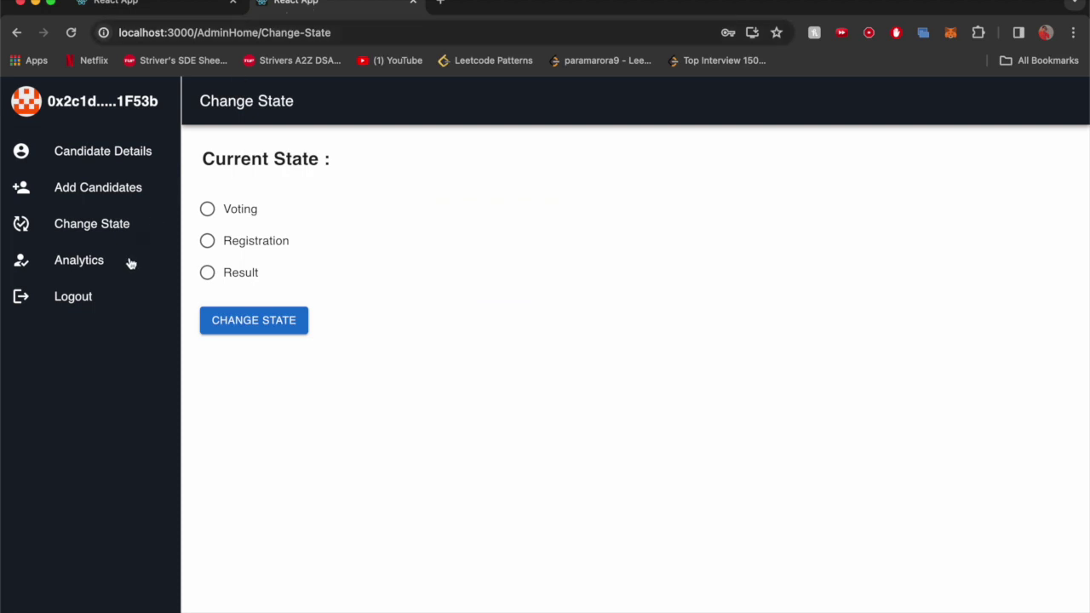
pyautogui.click(96, 295)
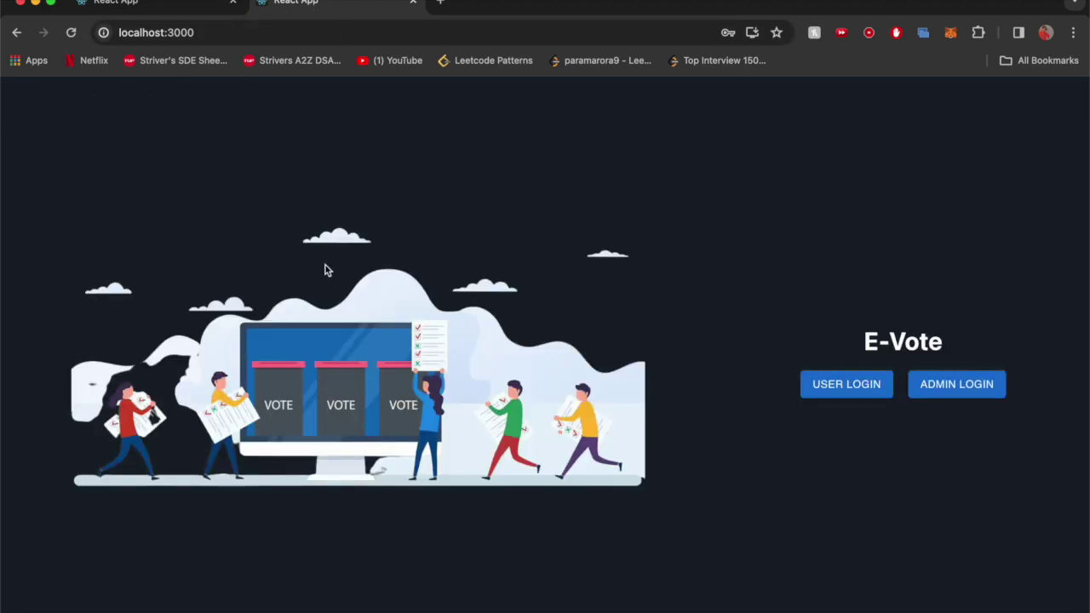
pyautogui.click(962, 387)
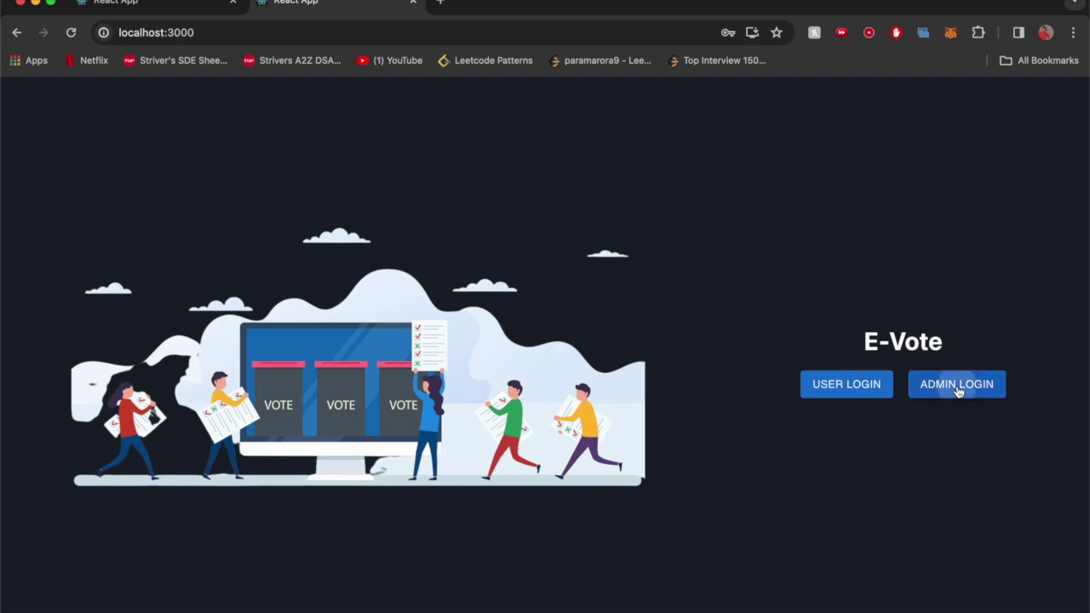
pyautogui.click(749, 375)
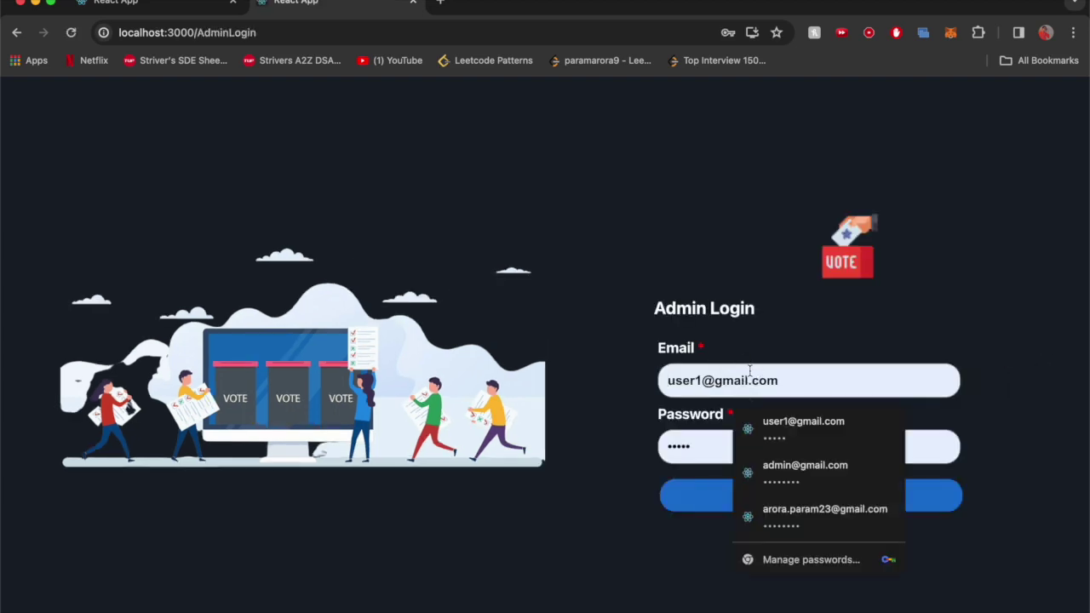
pyautogui.click(805, 473)
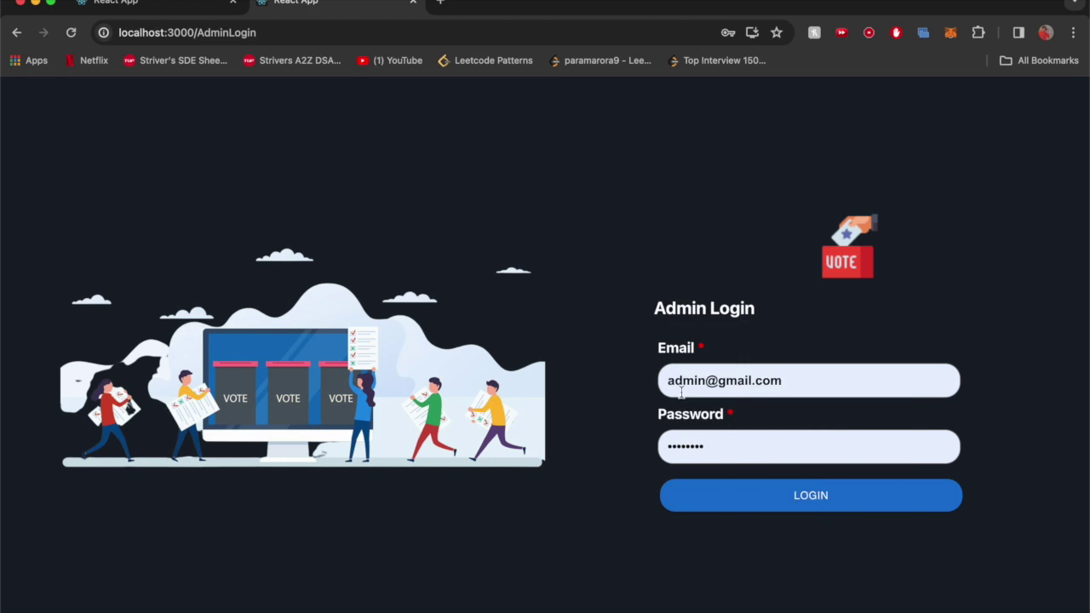
pyautogui.click(823, 498)
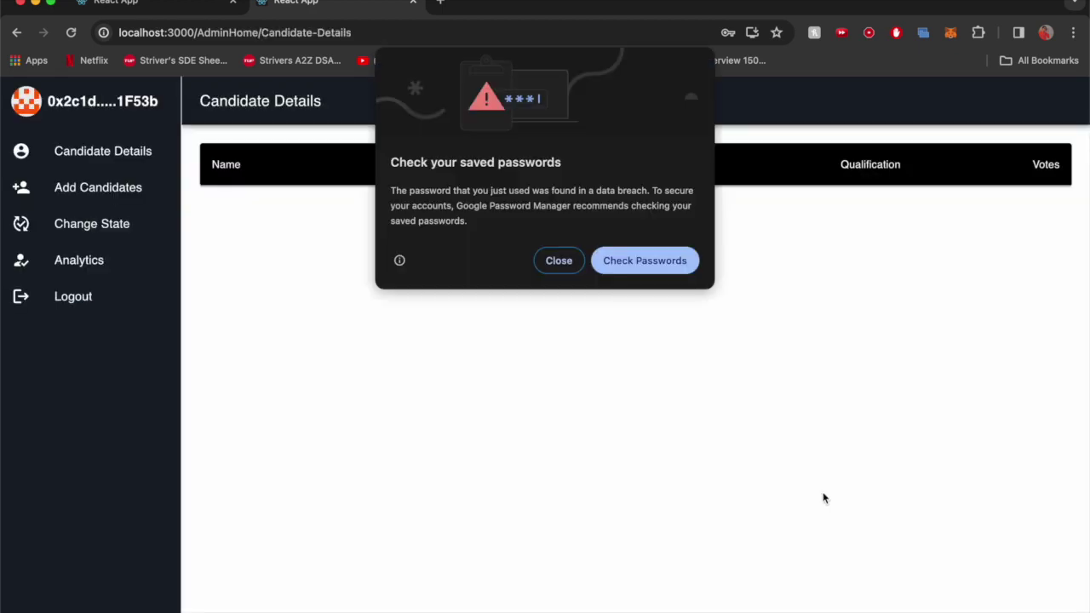
pyautogui.click(563, 263)
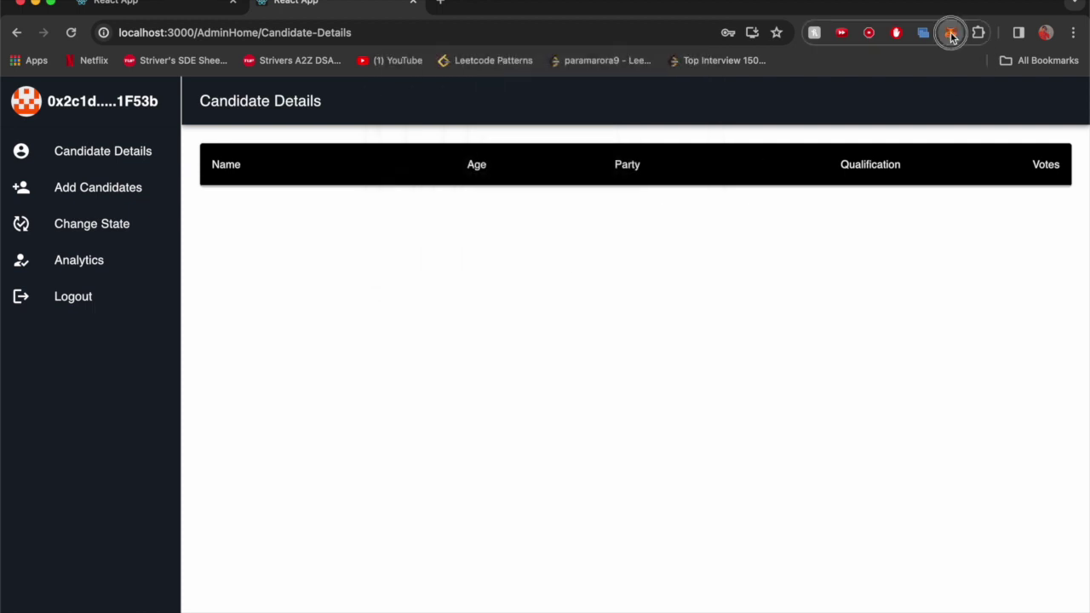
# Switch the MetaMask wallet to the Admin account
pyautogui.click(950, 33)
pyautogui.click(848, 69)
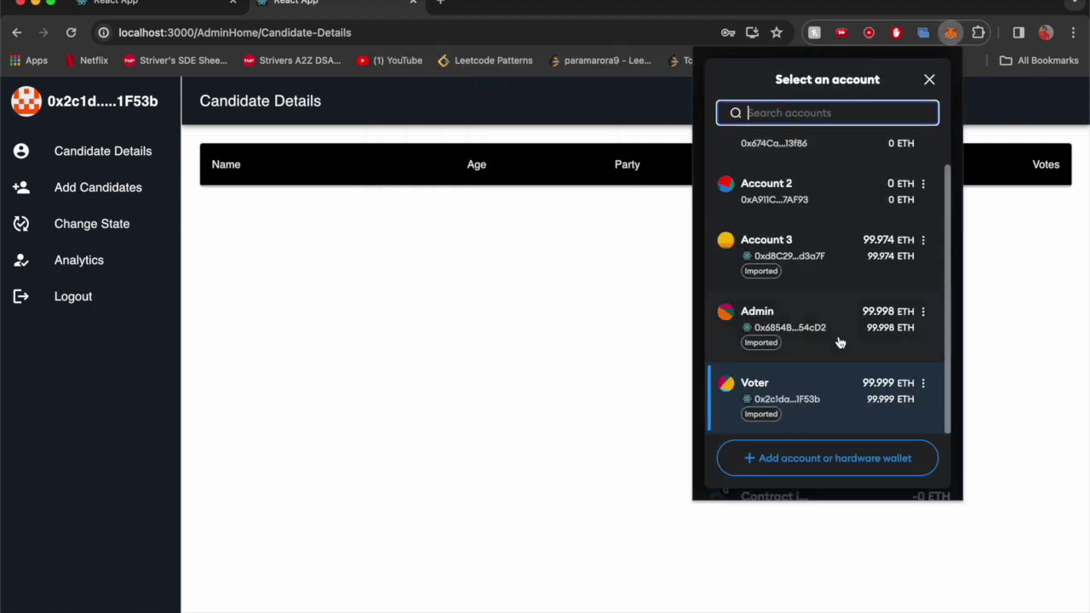
pyautogui.click(800, 316)
pyautogui.click(1028, 285)
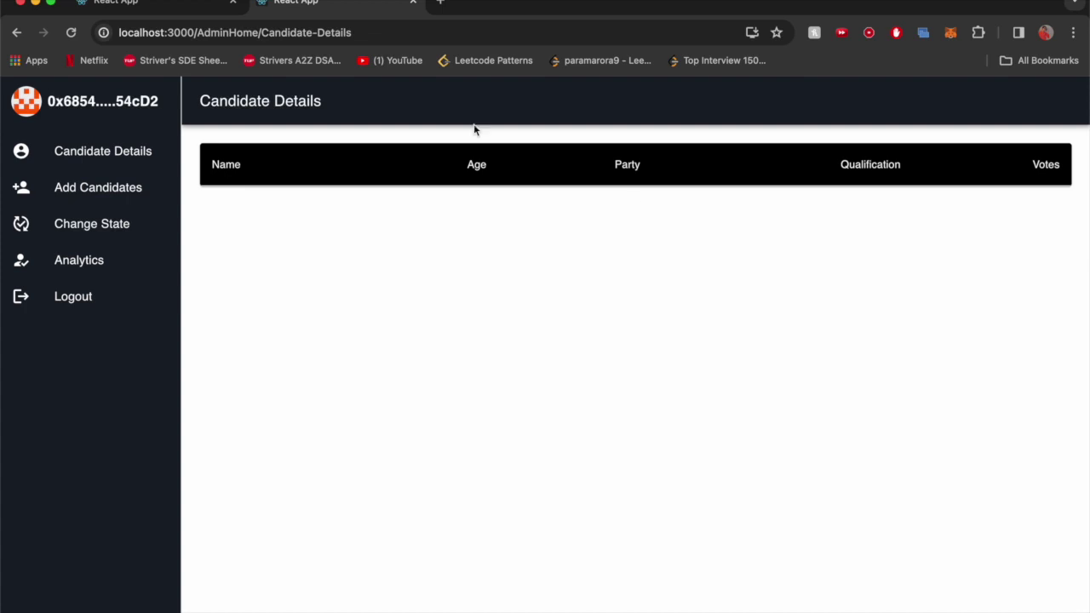
pyautogui.moveTo(140, 145); pyautogui.dragTo(129, 300)
# Change the election state to Registration and confirm the transaction in MetaMask
pyautogui.click(120, 226)
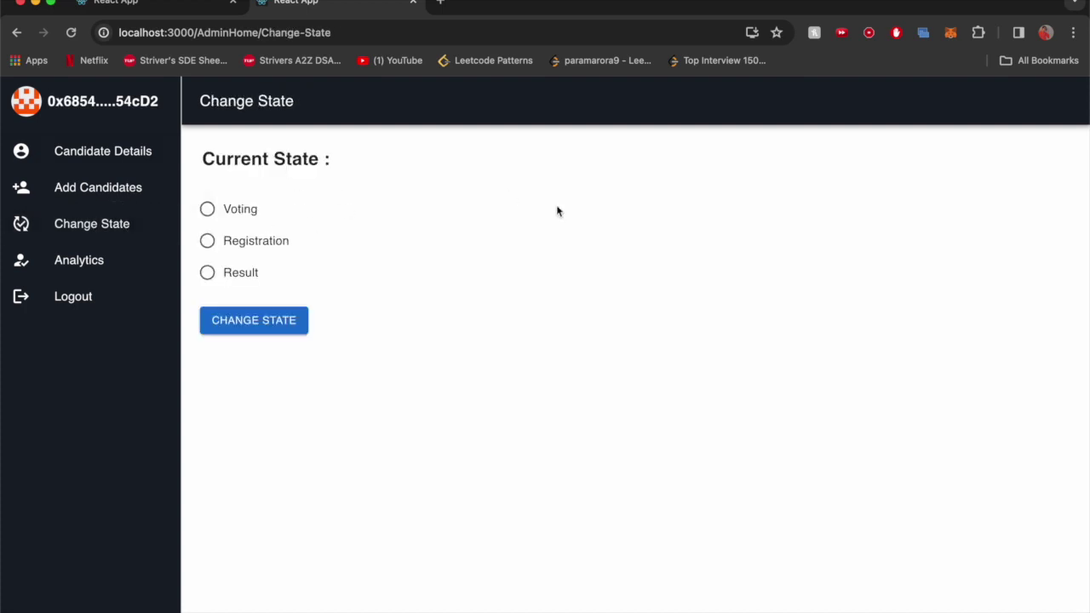
pyautogui.click(253, 242)
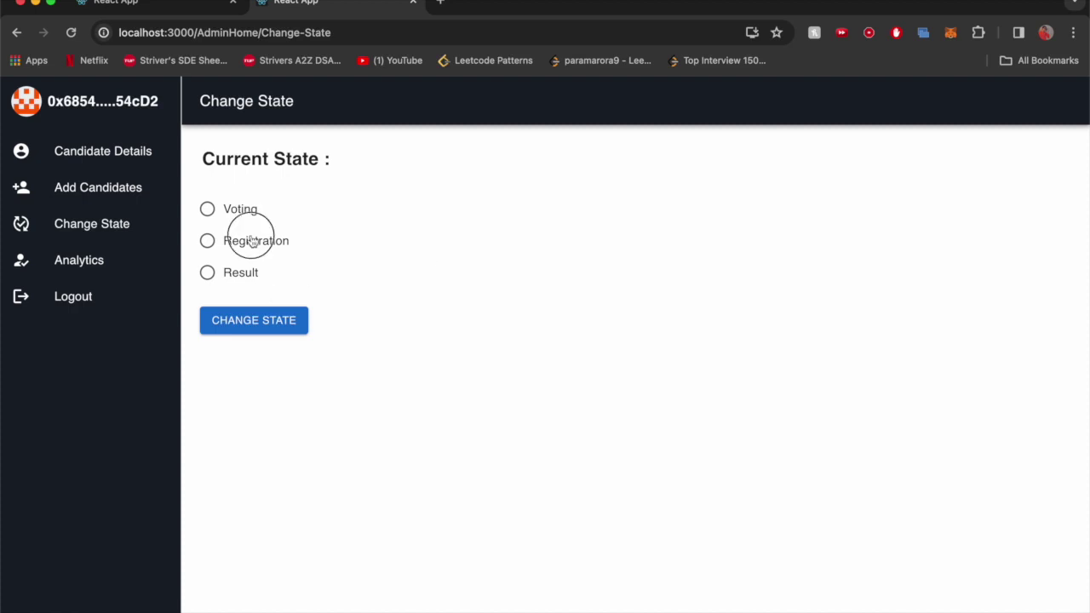
pyautogui.click(261, 328)
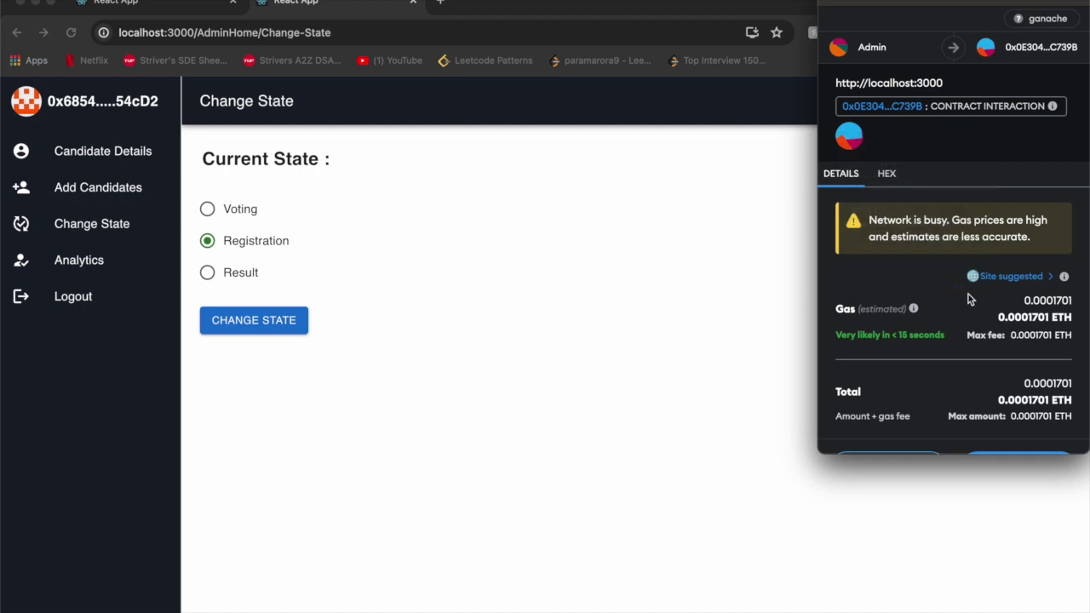
pyautogui.scroll(-1, 969, 299)
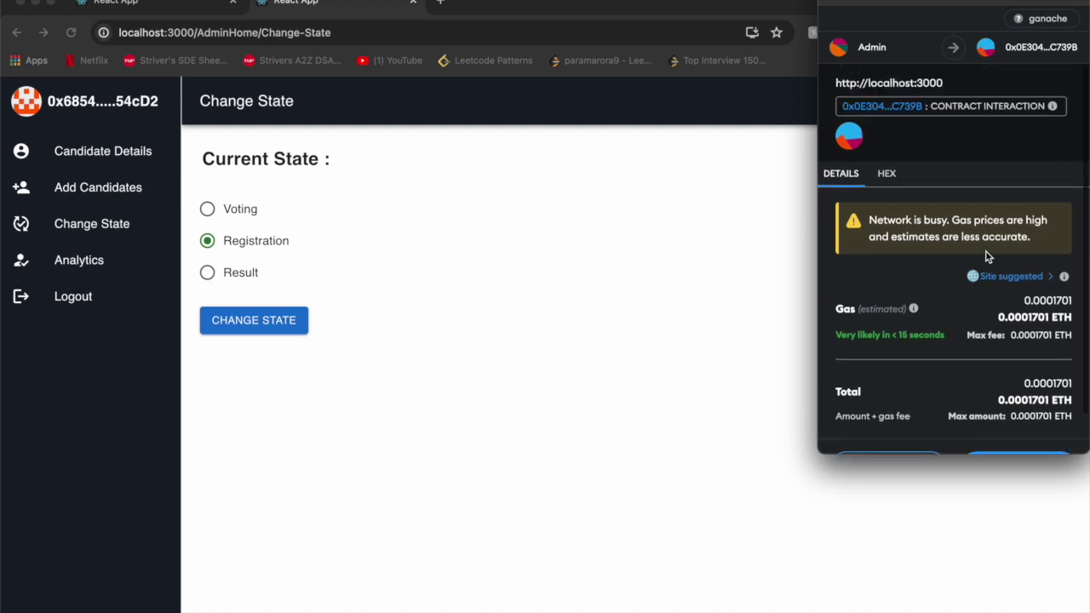
pyautogui.click(1015, 432)
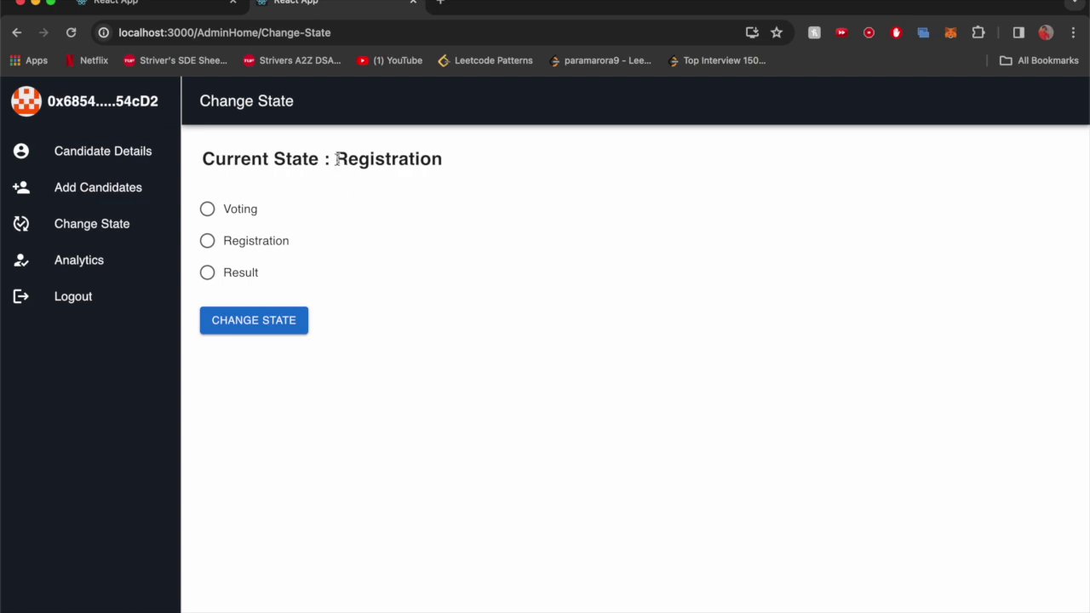
pyautogui.moveTo(333, 158); pyautogui.dragTo(453, 160)
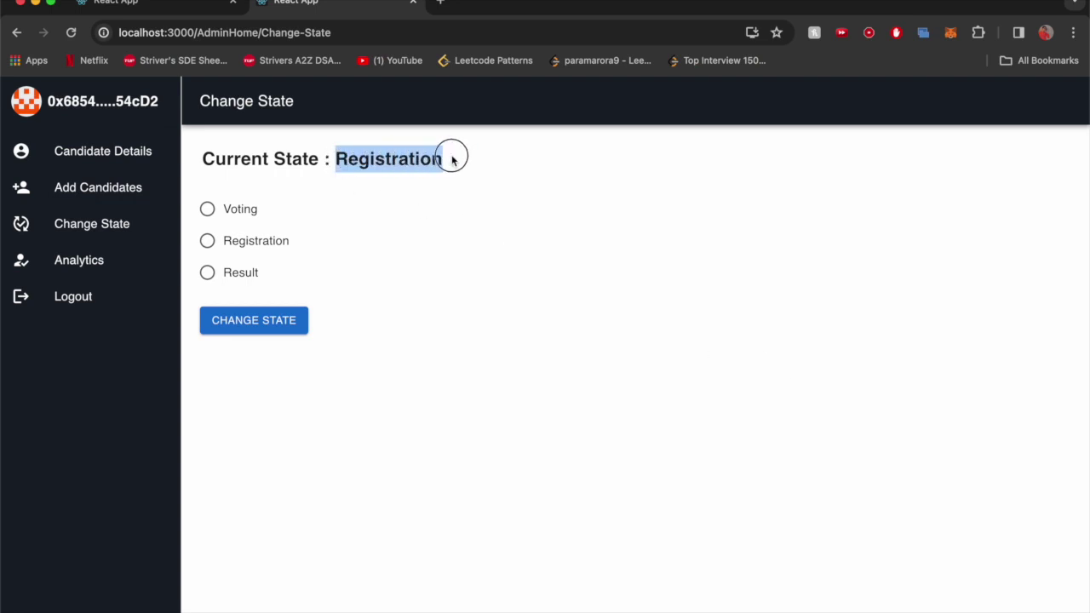
pyautogui.click(450, 161)
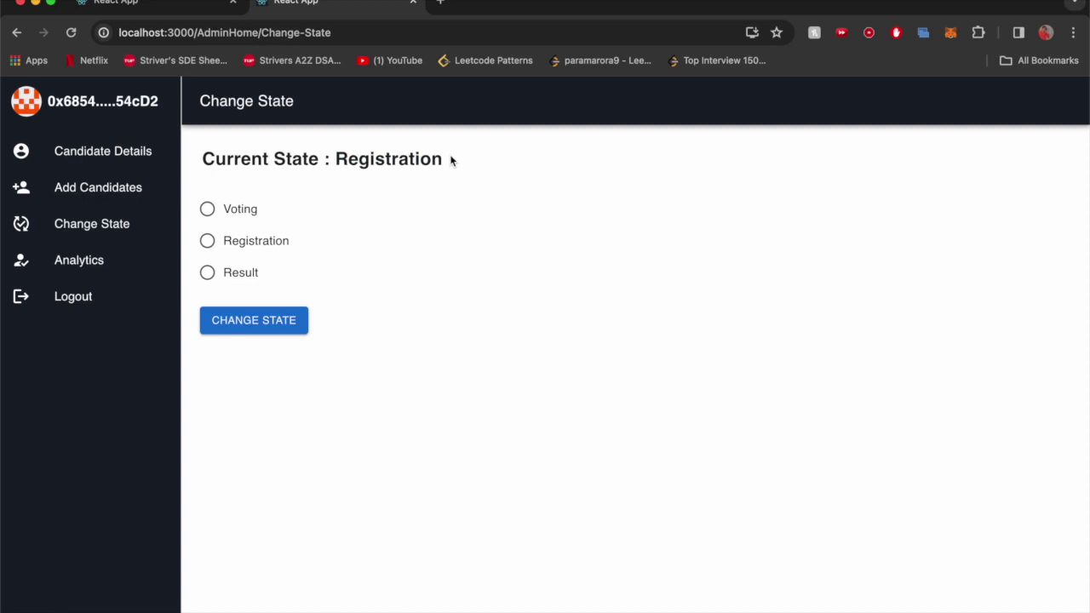
# Add a candidate aged 23, party ABC, qualification BE, and approve the transaction
pyautogui.click(109, 188)
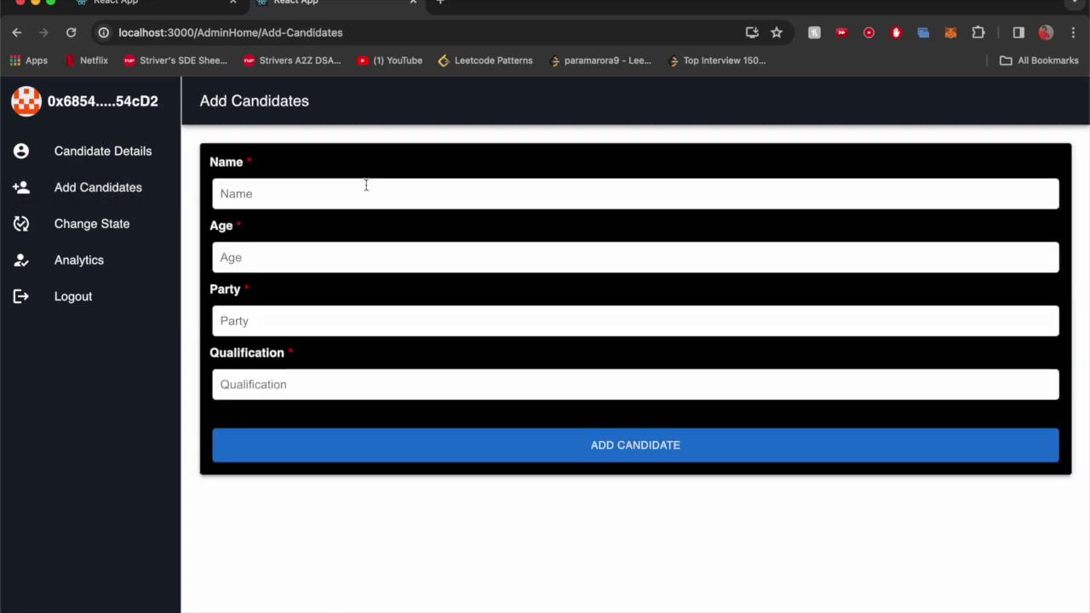
pyautogui.click(337, 202)
pyautogui.write('Vijay')
pyautogui.click(347, 261)
pyautogui.write('23ABC')
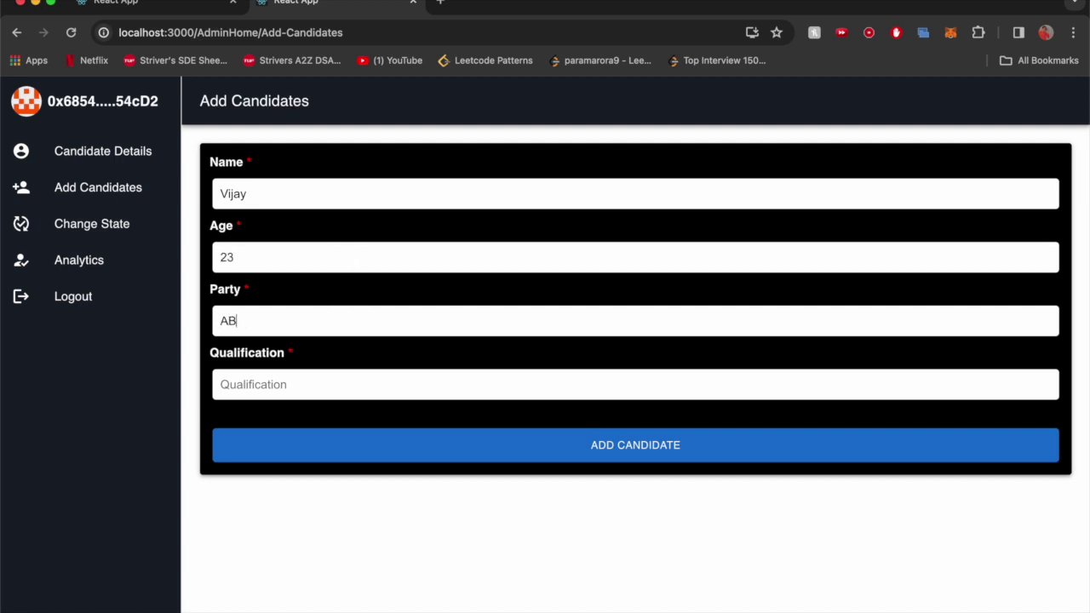
pyautogui.click(345, 379)
pyautogui.write('BE')
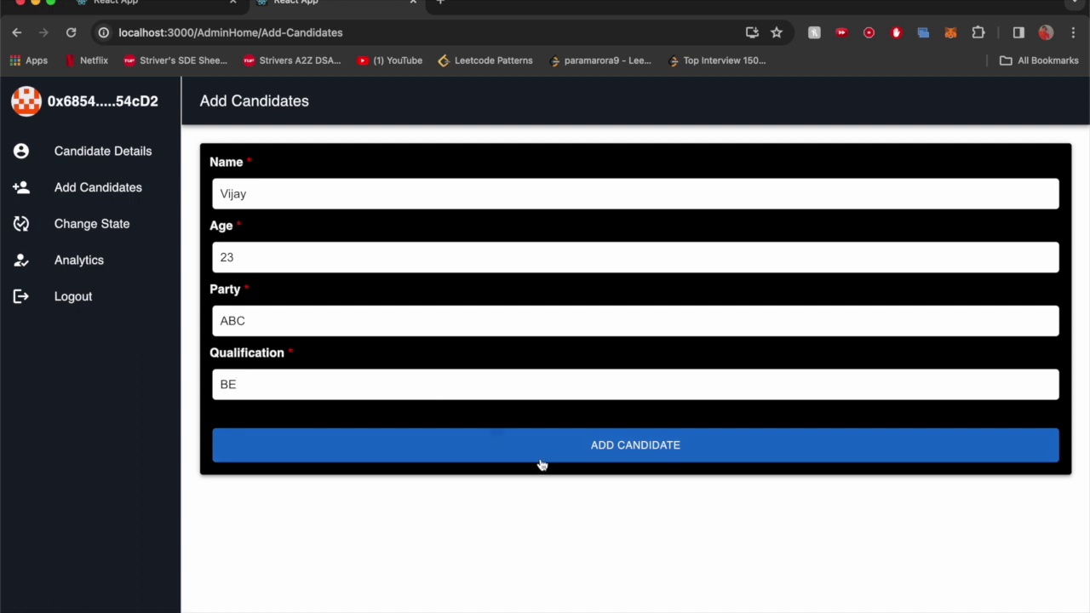
pyautogui.click(541, 463)
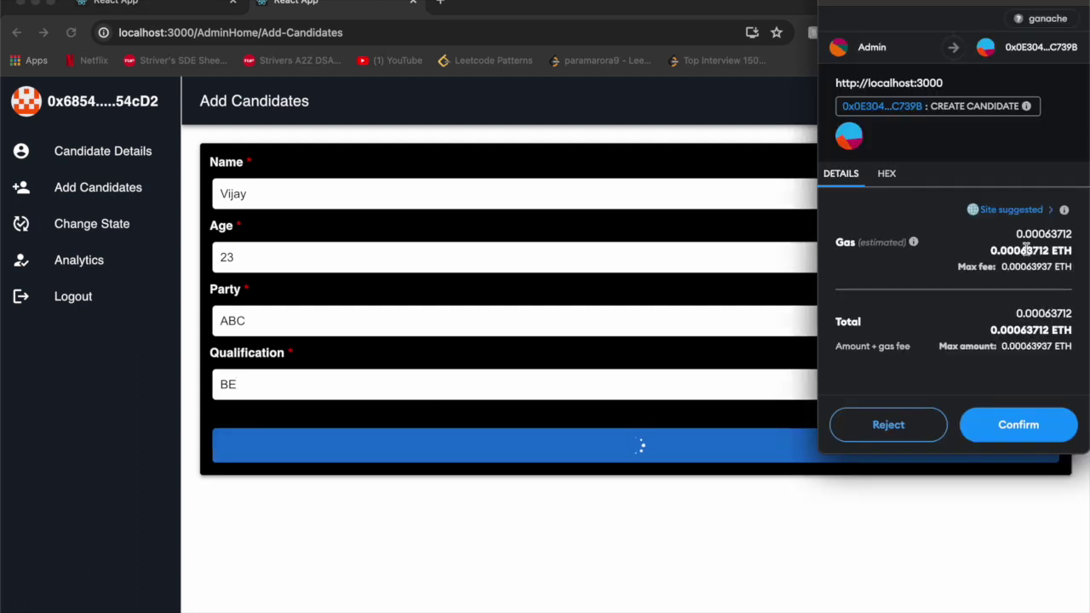
pyautogui.scroll(-1, 990, 241)
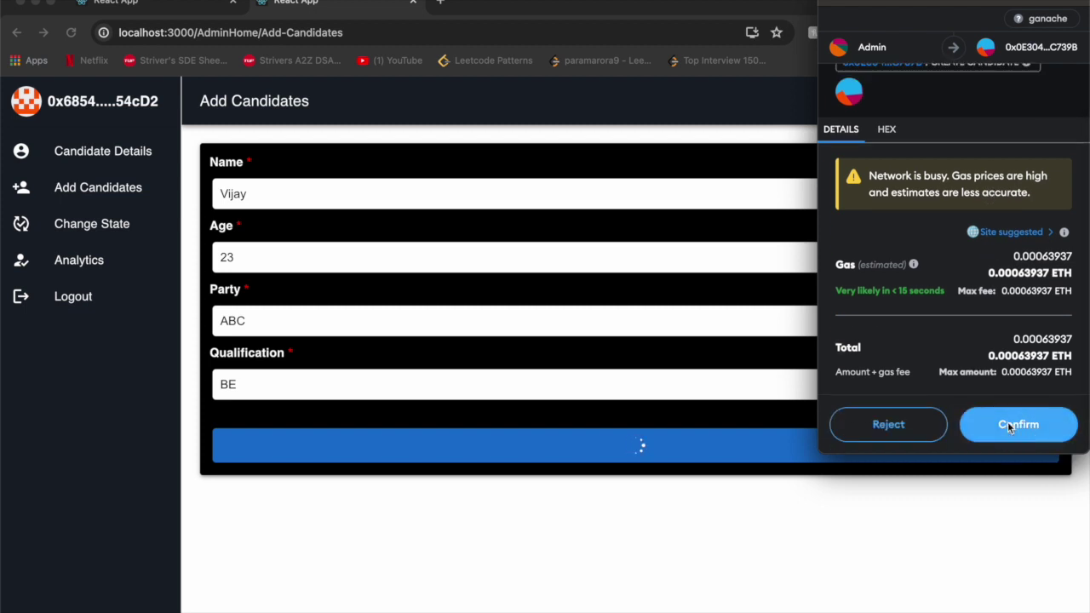
pyautogui.click(1011, 427)
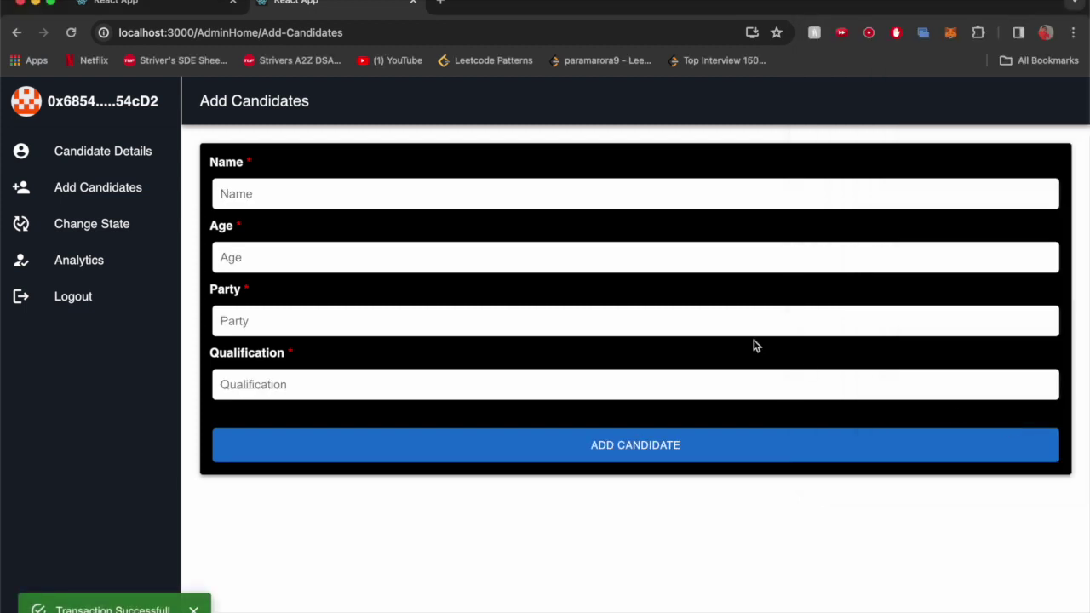
# Add a second candidate aged 23, party DFG, qualification BCOM, and approve the transaction
pyautogui.click(373, 189)
pyautogui.write('BD')
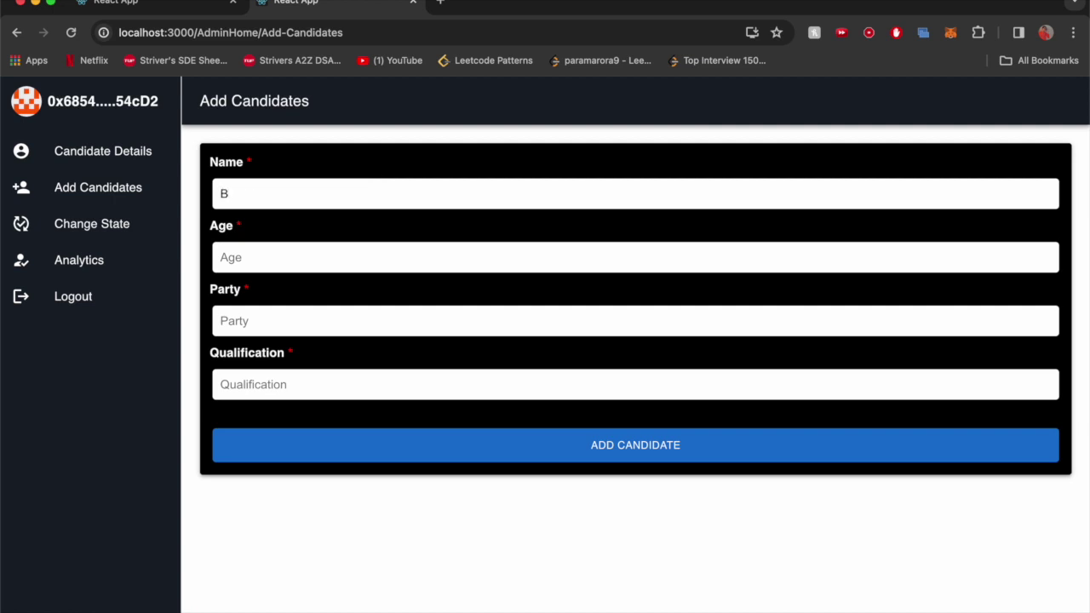
pyautogui.write('S')
pyautogui.click(299, 260)
pyautogui.write('23')
pyautogui.click(298, 315)
pyautogui.write('DFG')
pyautogui.click(271, 390)
pyautogui.write('BCOM')
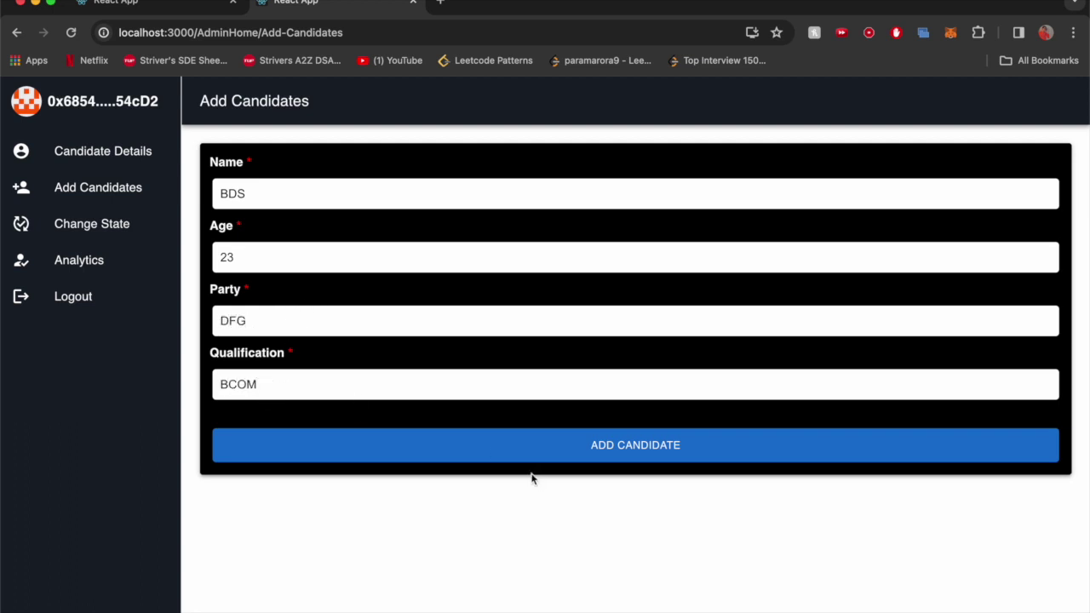
pyautogui.click(529, 454)
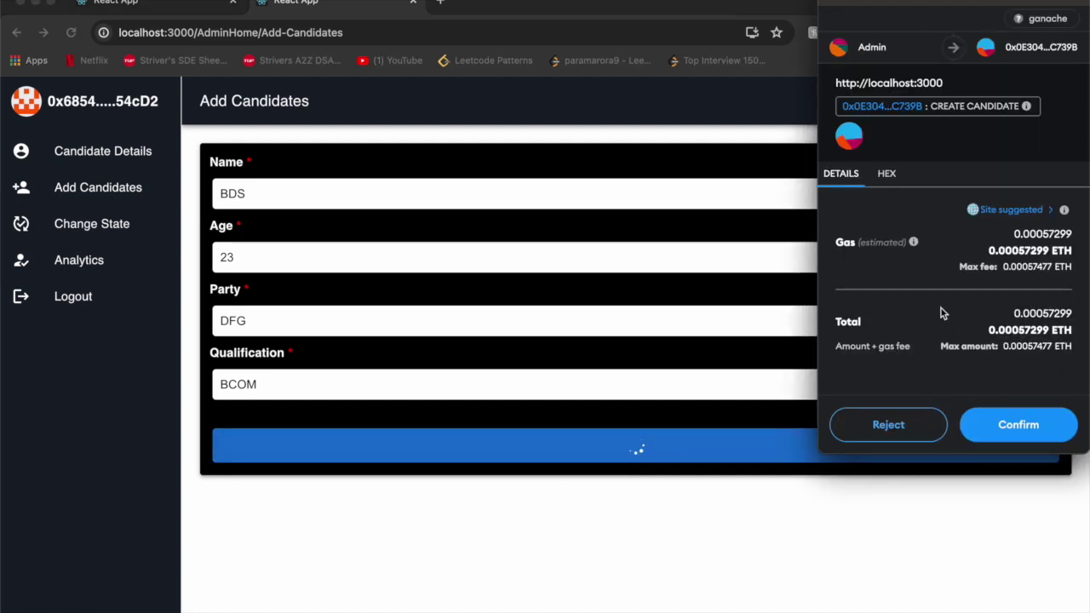
pyautogui.scroll(-2, 941, 312)
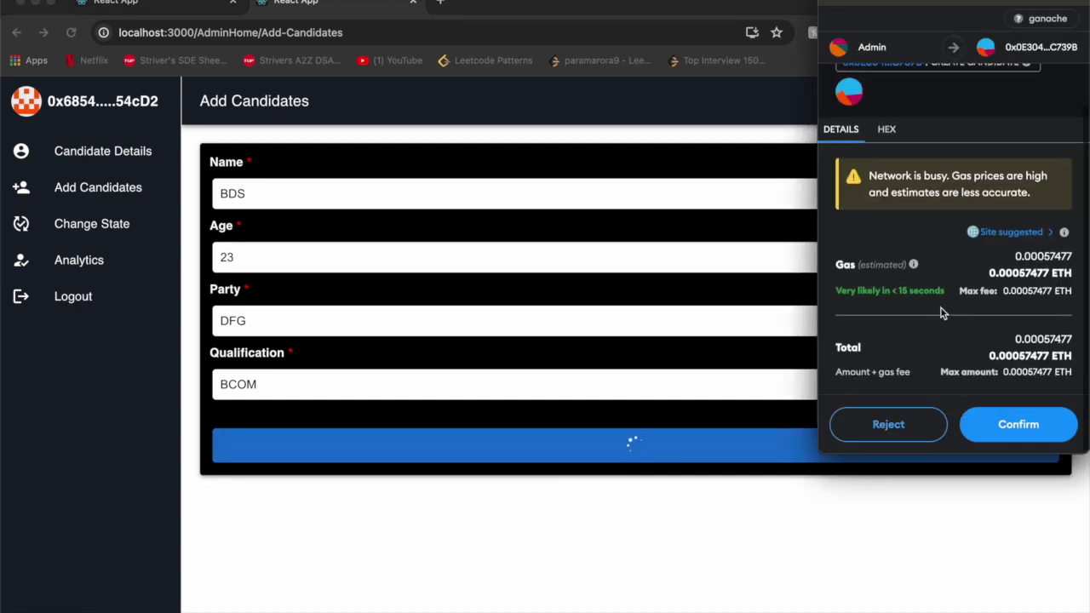
pyautogui.click(1019, 425)
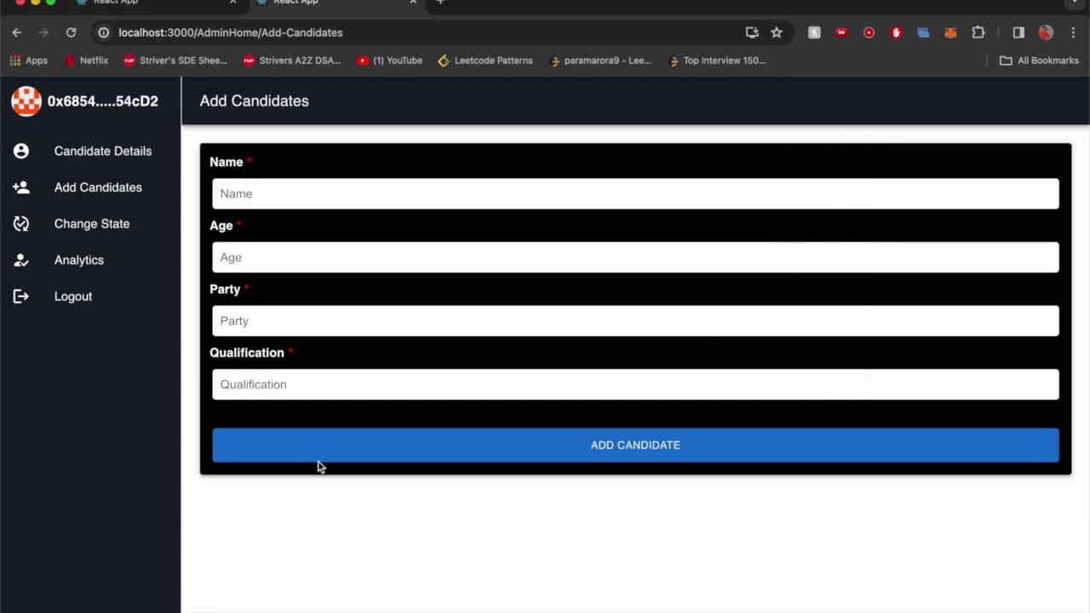
# Set the election state to Voting, confirm it in MetaMask, and return to the voter's tab
pyautogui.click(90, 223)
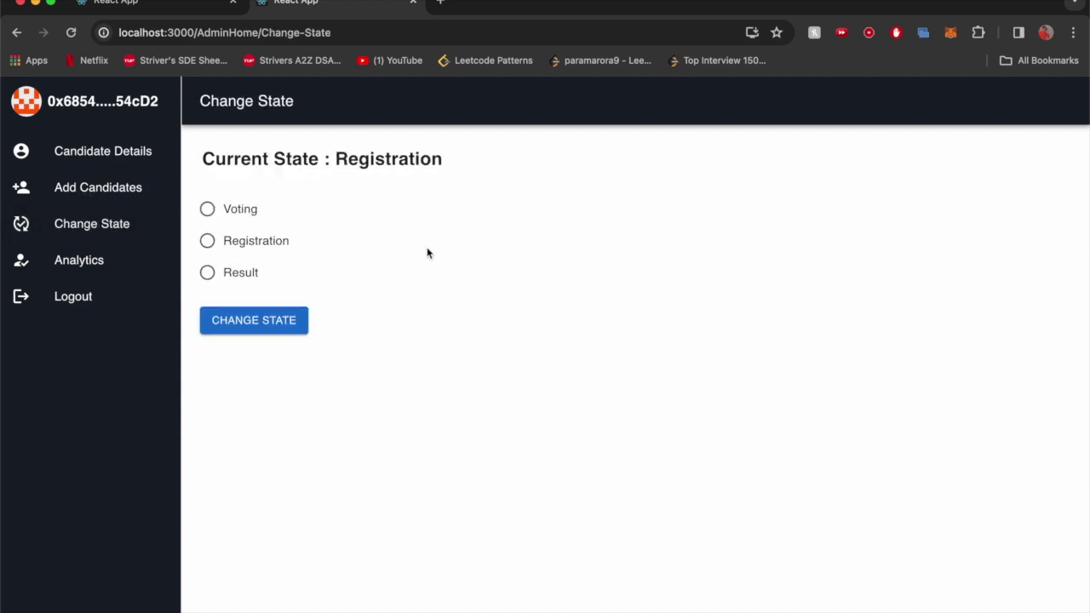
pyautogui.click(234, 213)
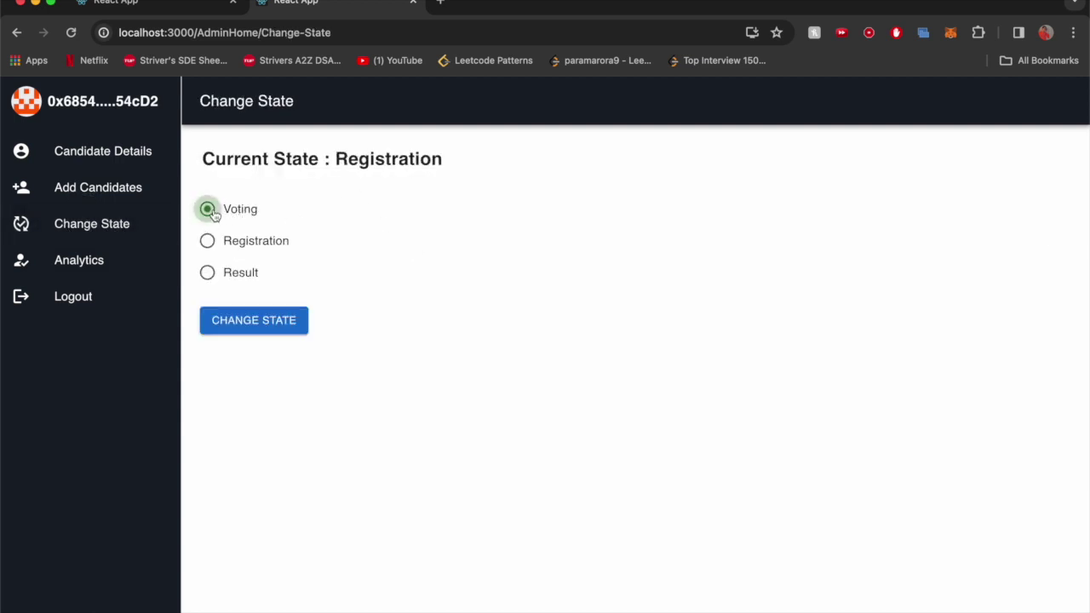
pyautogui.click(256, 320)
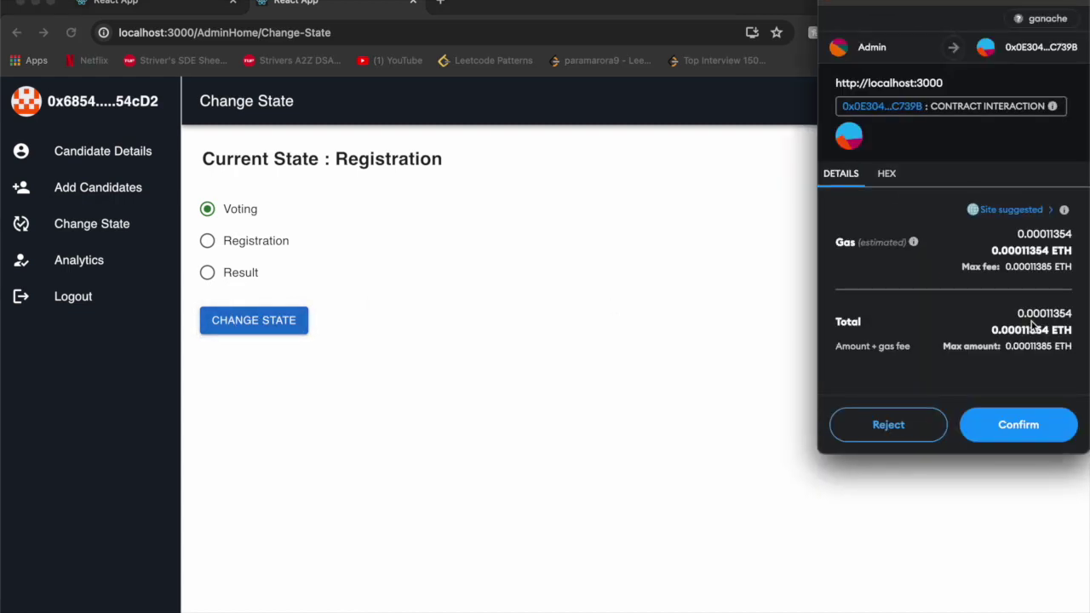
pyautogui.click(1026, 429)
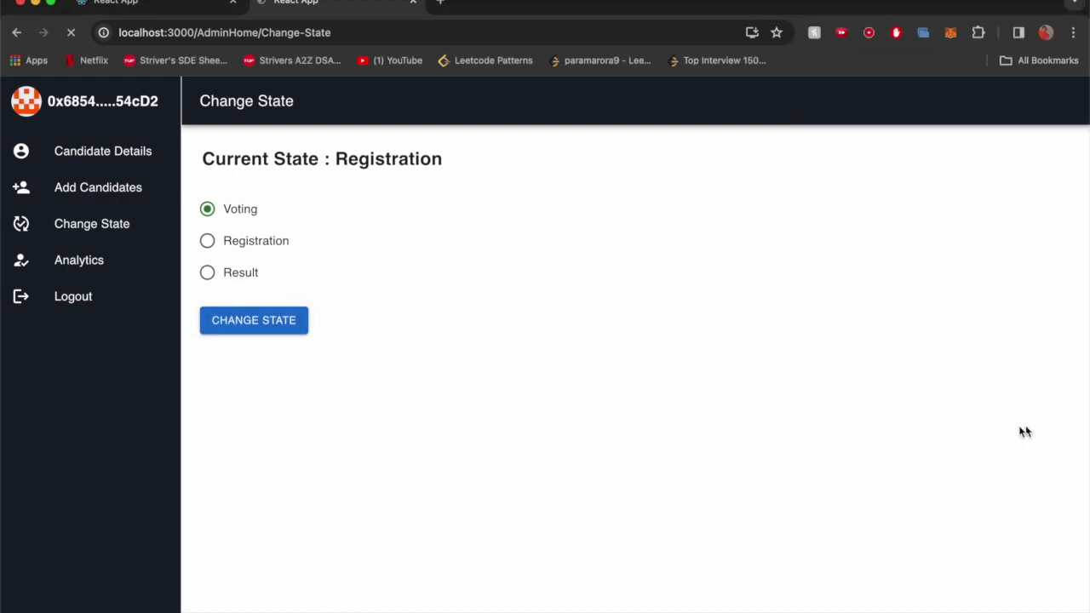
pyautogui.click(92, 10)
# Reload the Voter Area and vote for the DFG candidate, approving it in MetaMask
pyautogui.press('super+r')
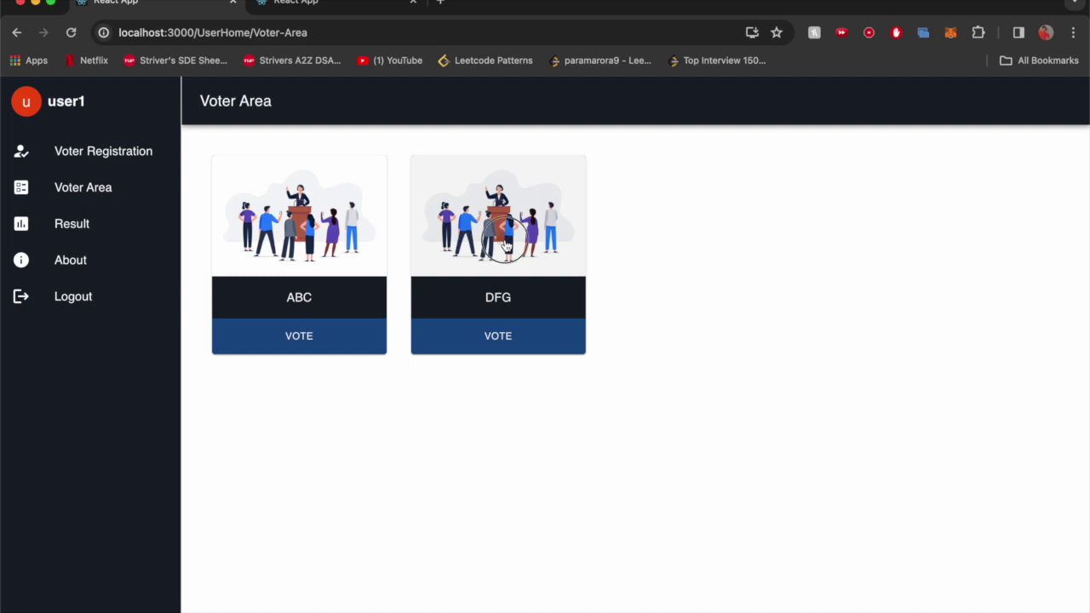
pyautogui.click(499, 340)
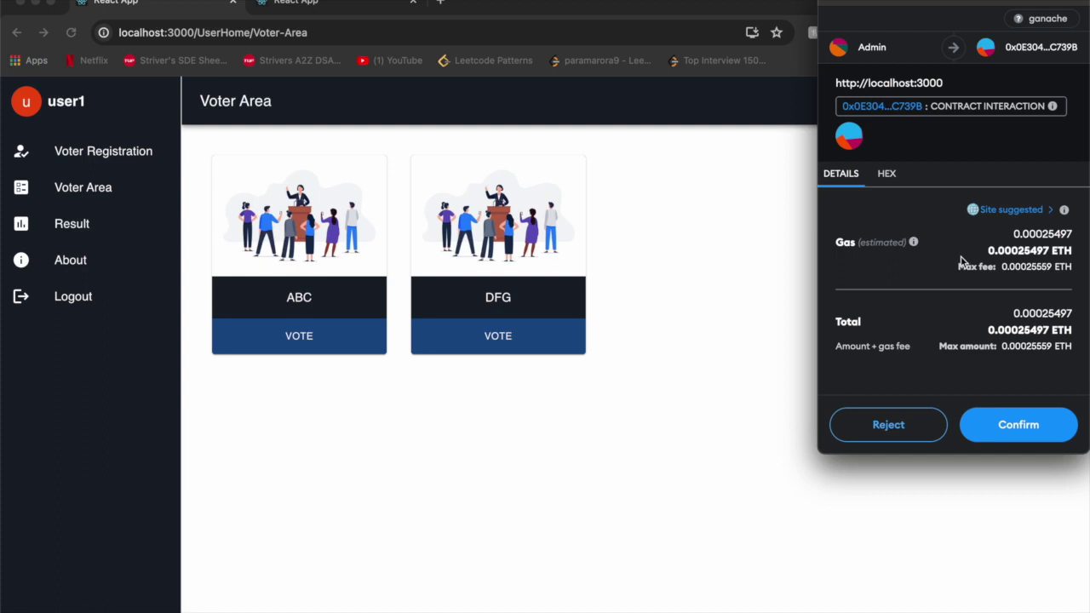
pyautogui.scroll(-1, 962, 261)
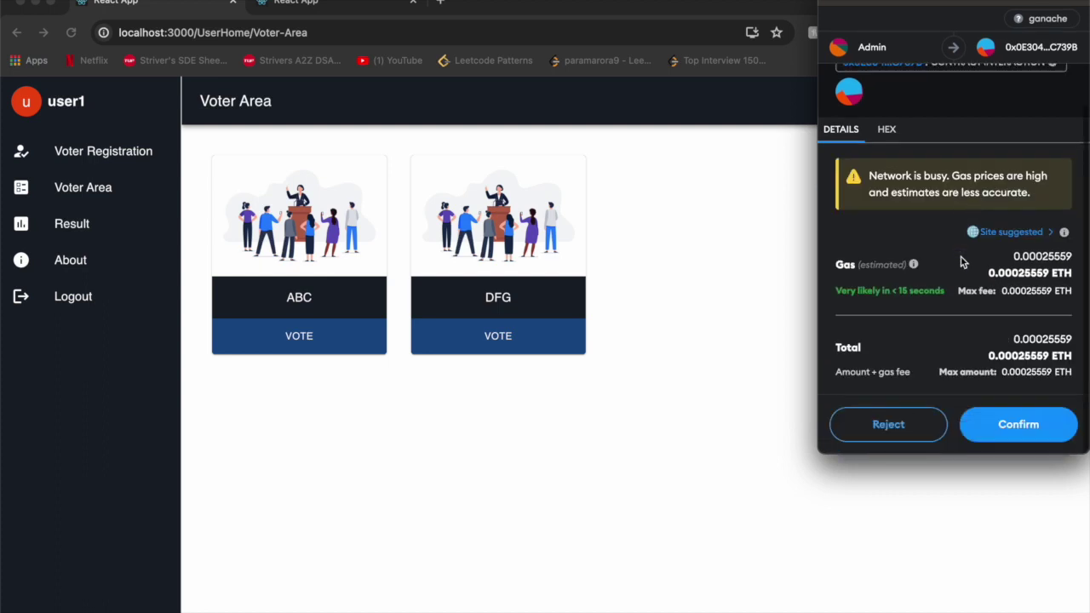
pyautogui.click(1021, 425)
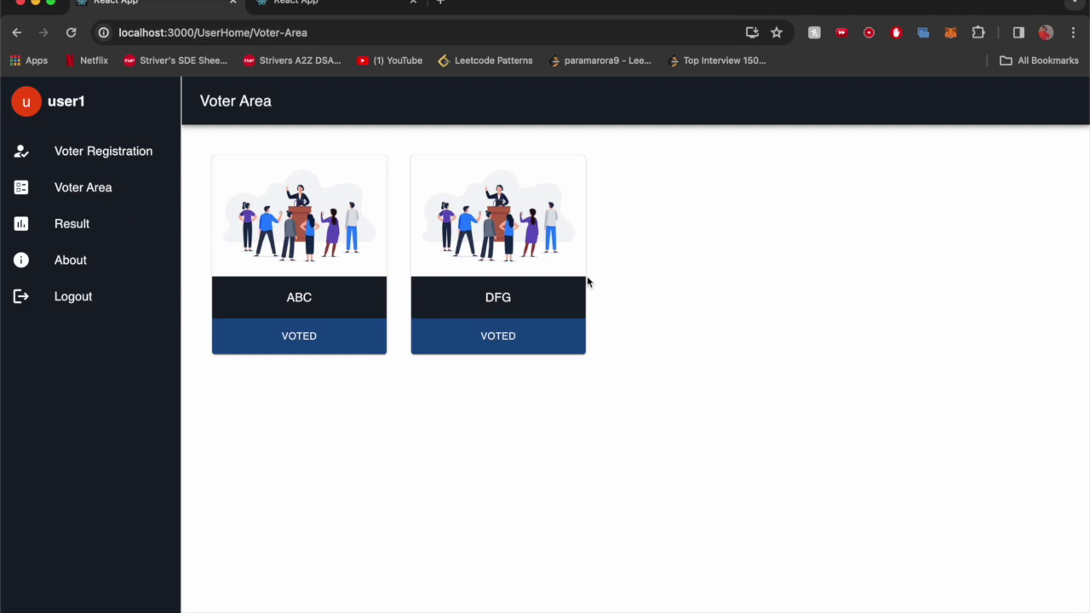
# From the admin session, switch the election state to Result and approve the transaction in MetaMask
pyautogui.click(307, 10)
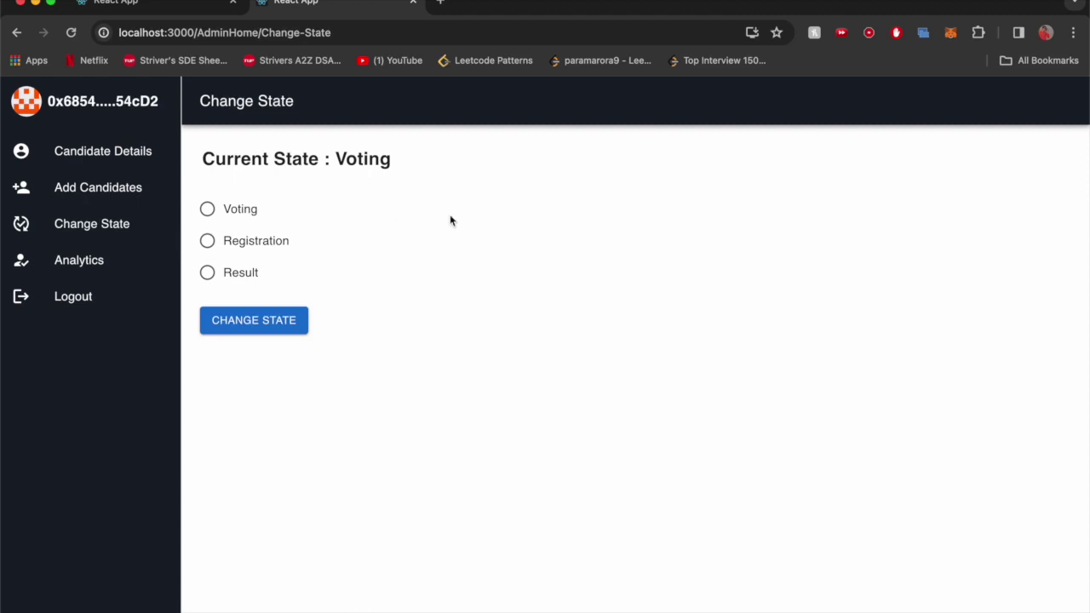
pyautogui.click(218, 275)
pyautogui.click(292, 323)
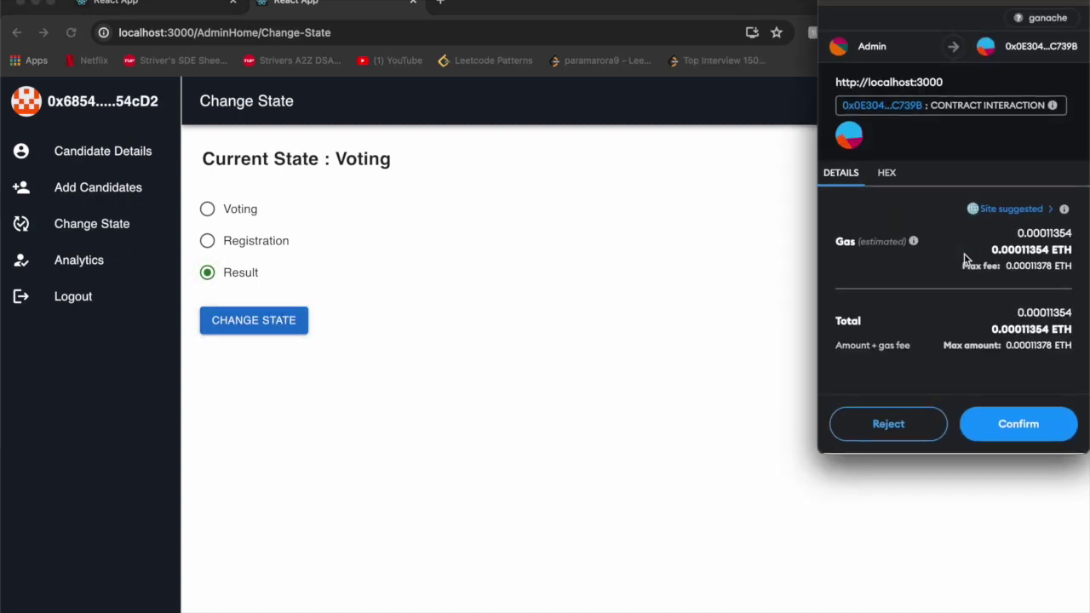
pyautogui.click(1047, 423)
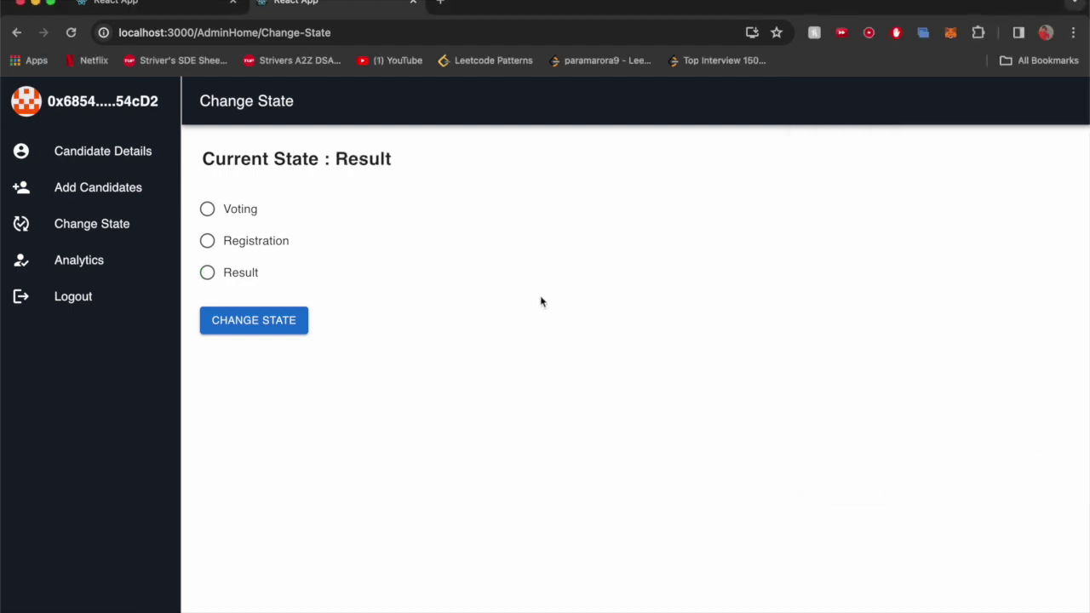
# In the voter's session, view the Result page: DFG wins with 1 vote, ABC has 0
pyautogui.click(140, 5)
pyautogui.click(91, 238)
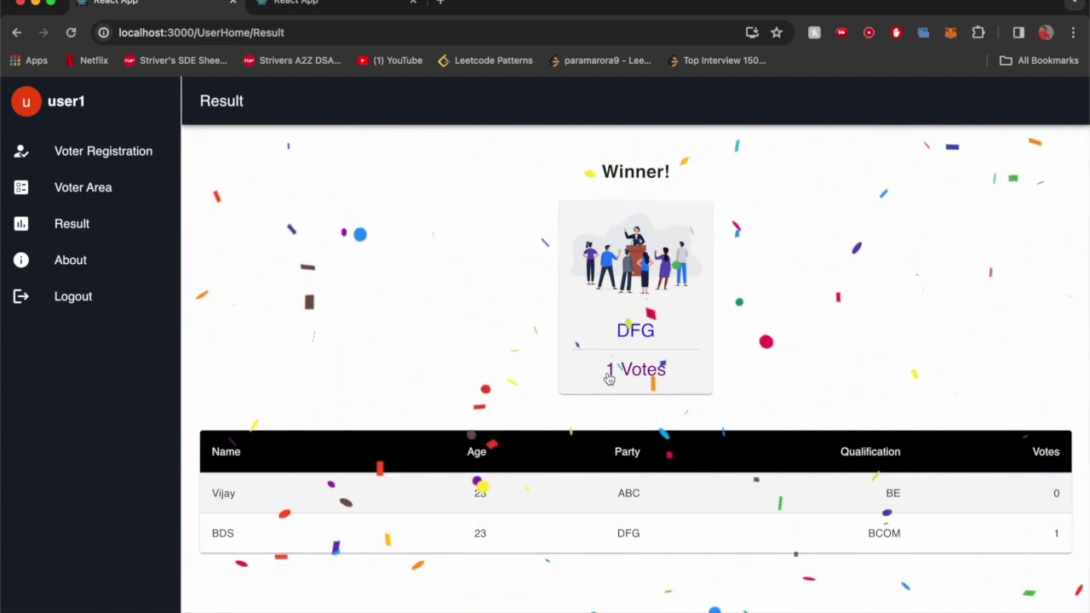
# Read the admin Analytics: 2 candidates, 1 voter, with DFG's candidate at 1 vote and ABC's at 0
pyautogui.click(342, 10)
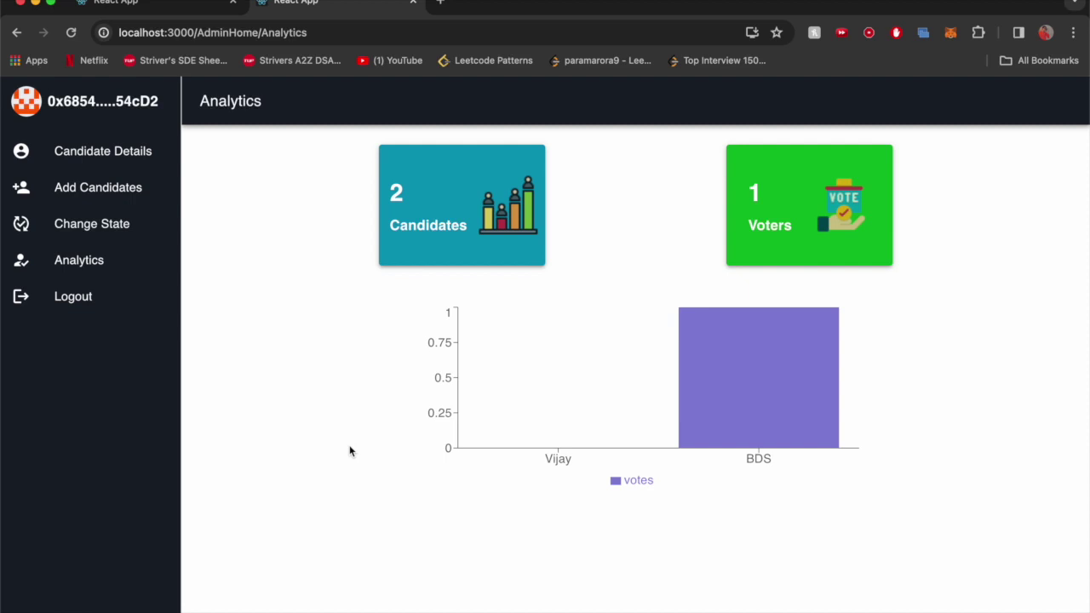
pyautogui.moveTo(557, 406)
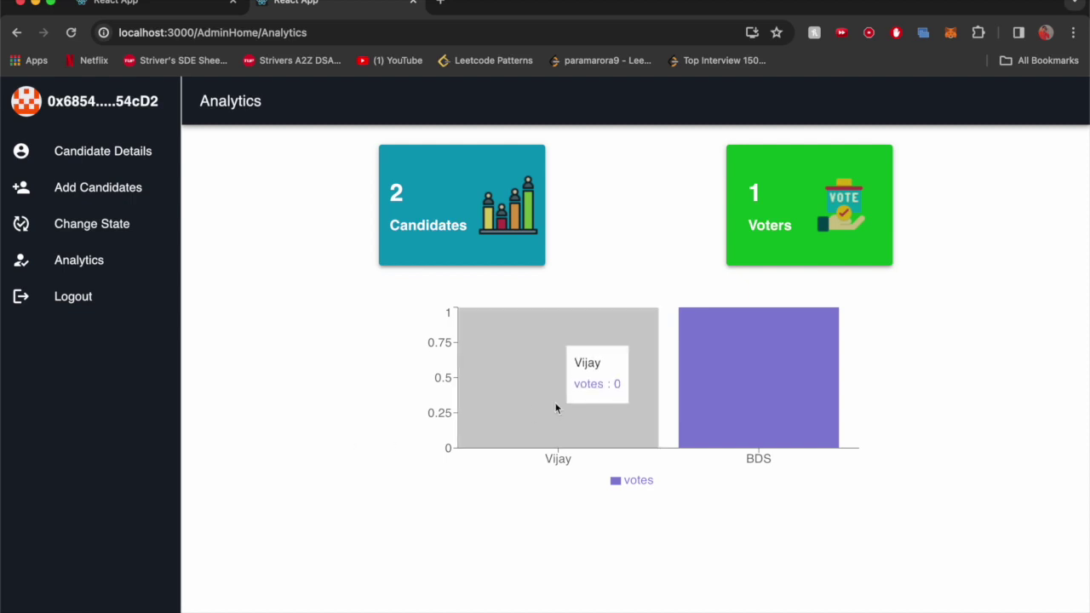